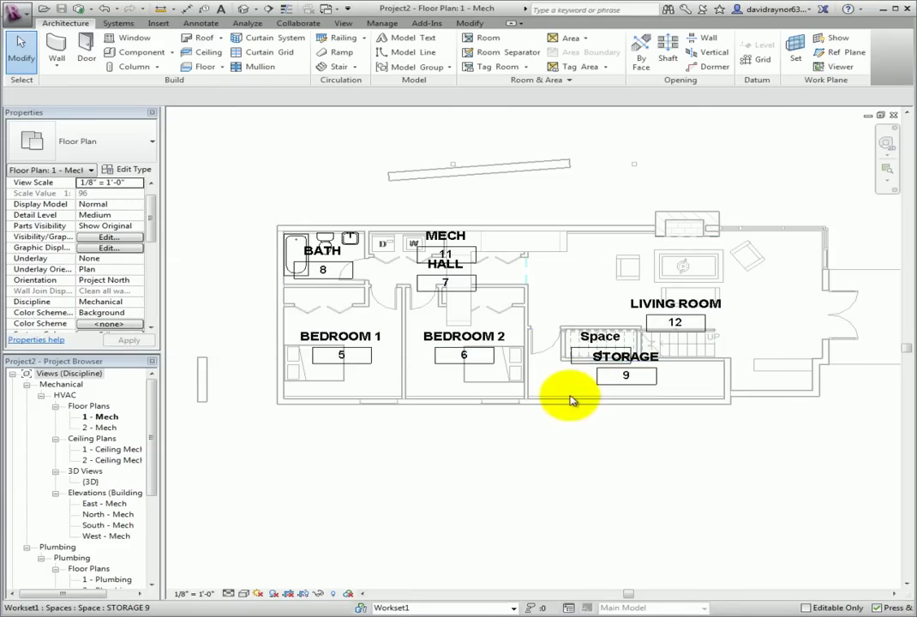
- Select the STORAGE space (number 9) and close the Project Browser to show its full properties
click(573, 401)
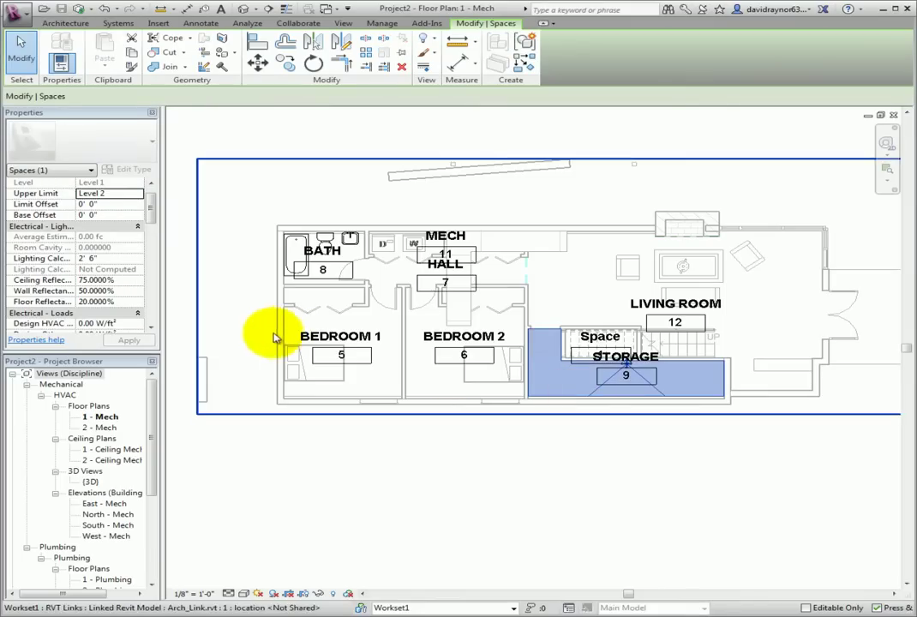
drag(151, 207, 147, 352)
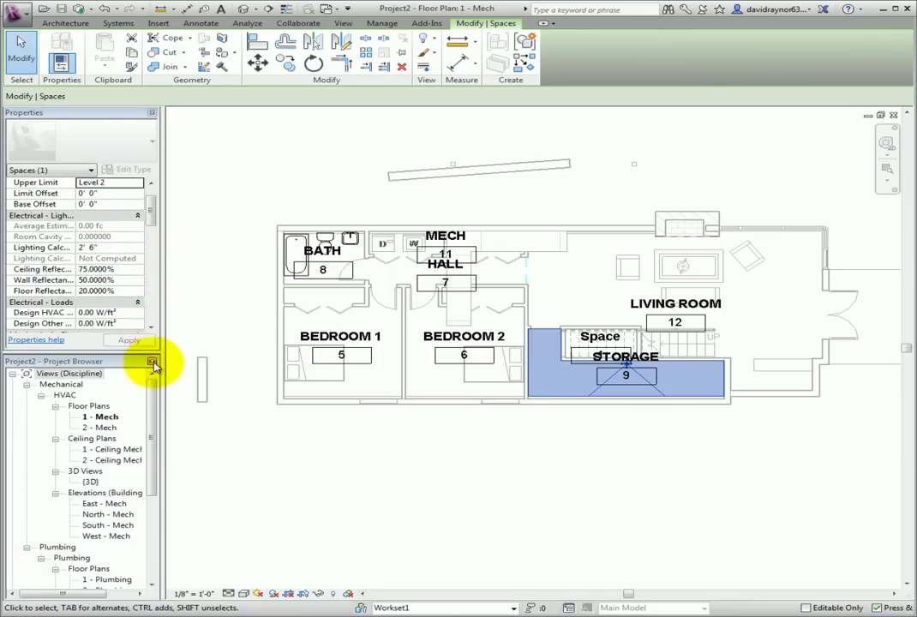
click(151, 361)
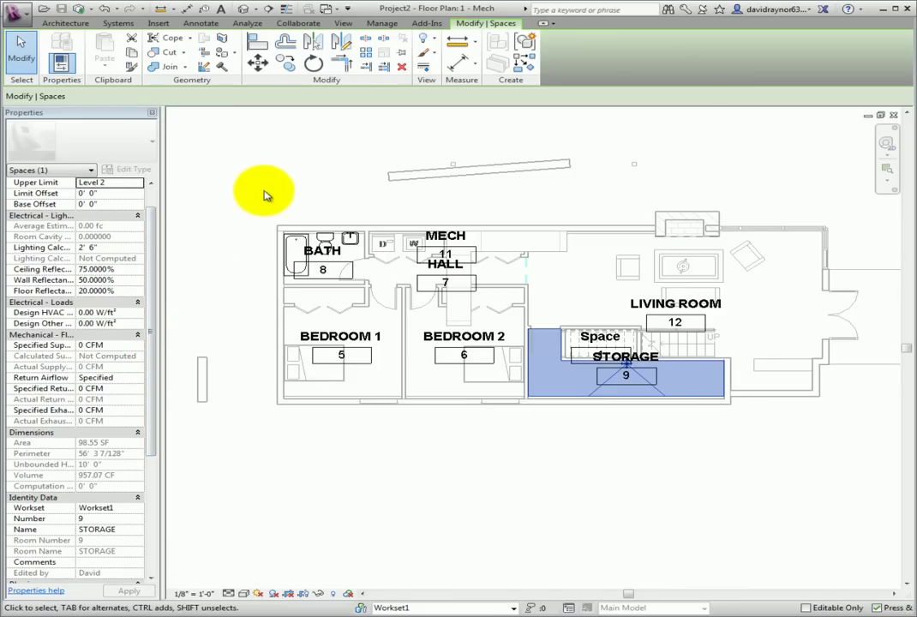
- Browse the Manage and Analyze commands, dismissing the unsaved-project reminder and closing Project Properties unchanged
click(383, 23)
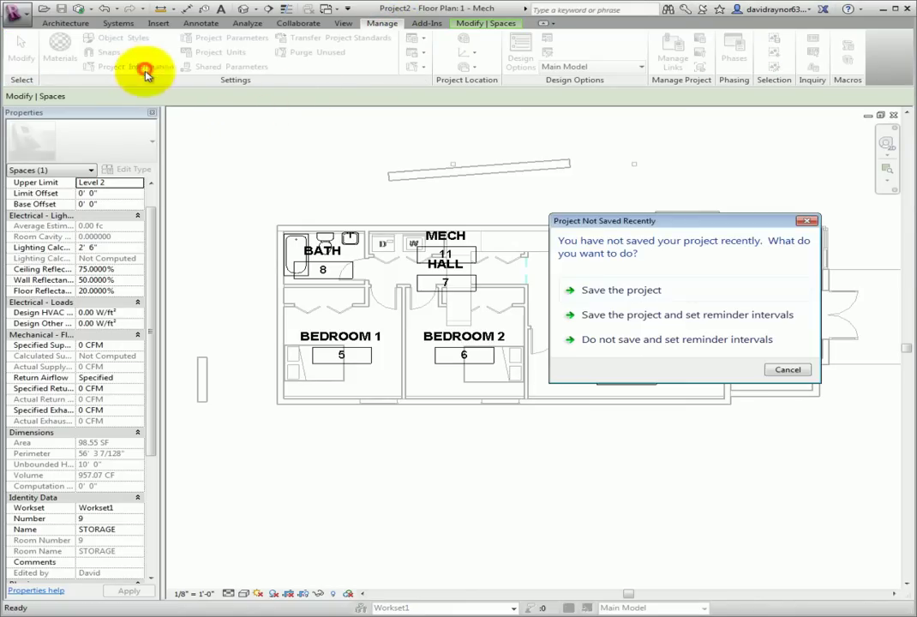
click(787, 371)
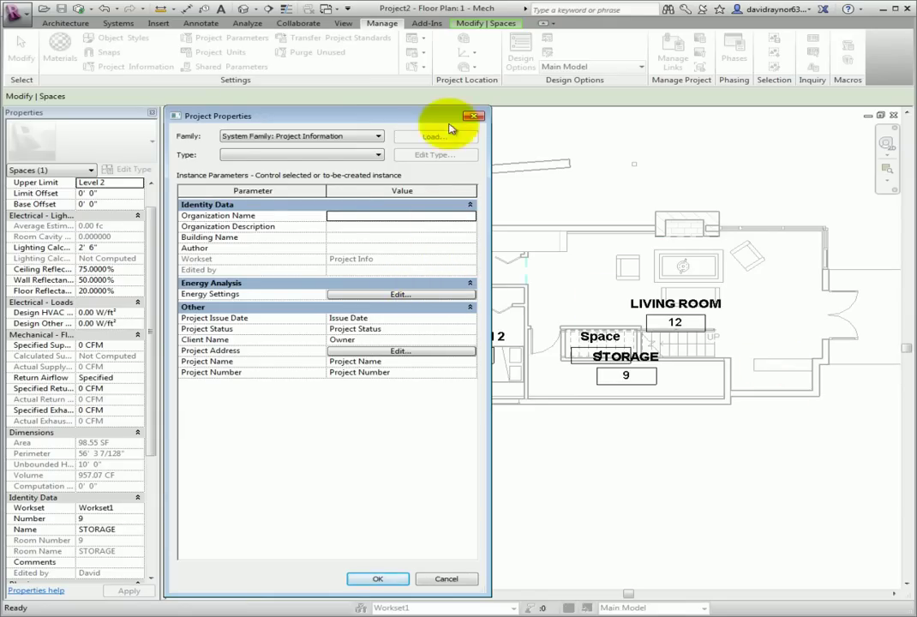
click(474, 118)
click(474, 118)
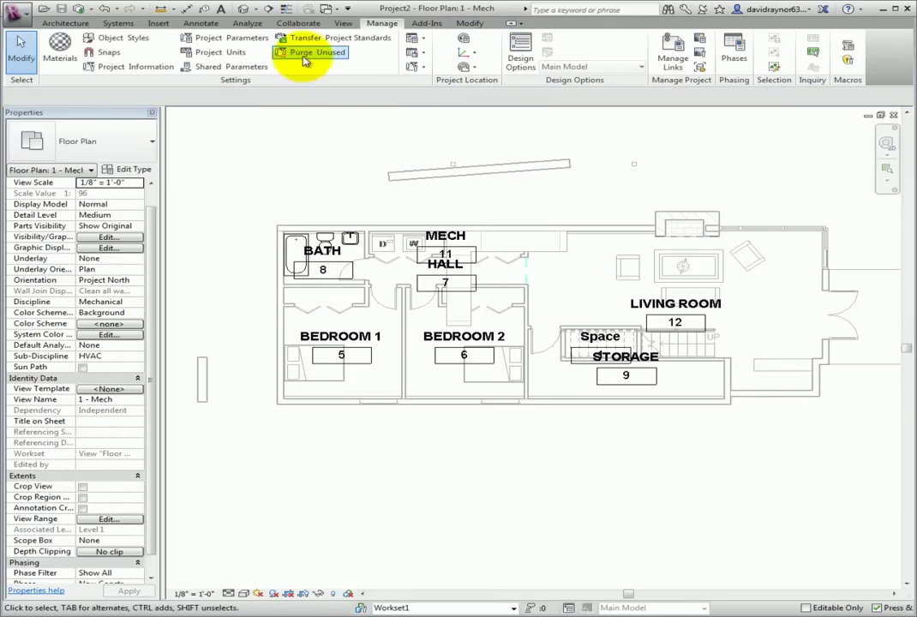
click(249, 24)
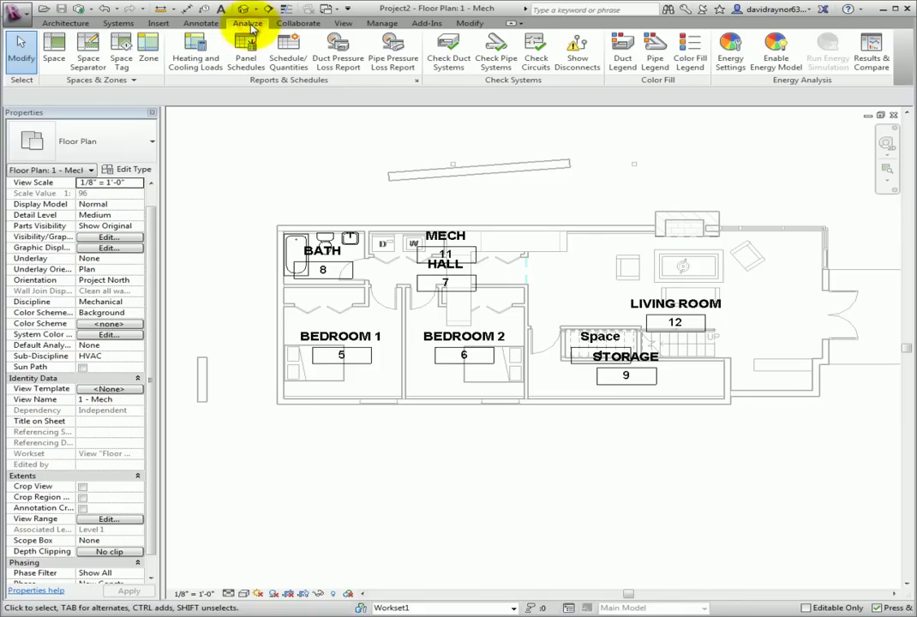
click(379, 24)
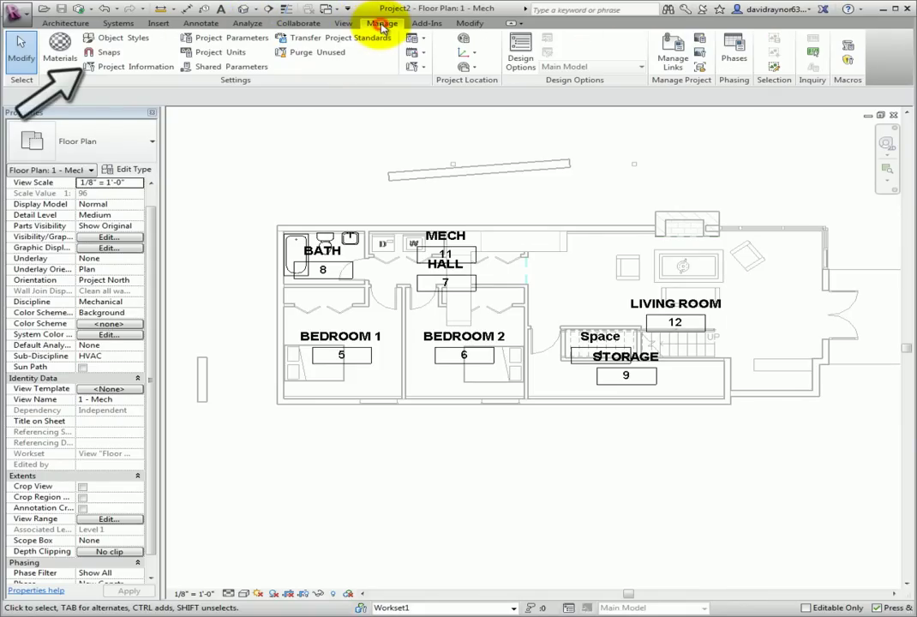
- Open Energy Settings from Project Information and try Export Category Rooms before reverting to Spaces
click(141, 73)
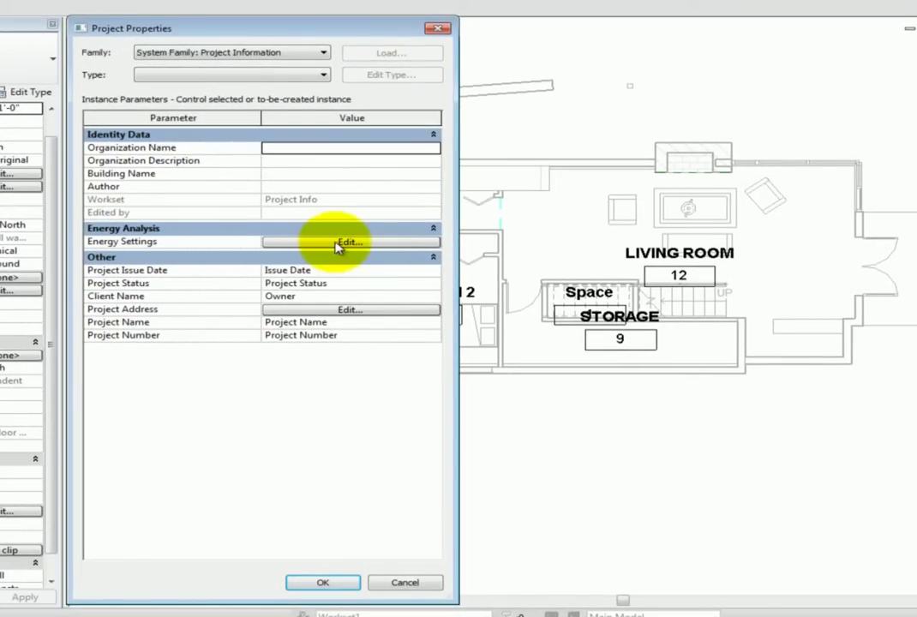
click(436, 244)
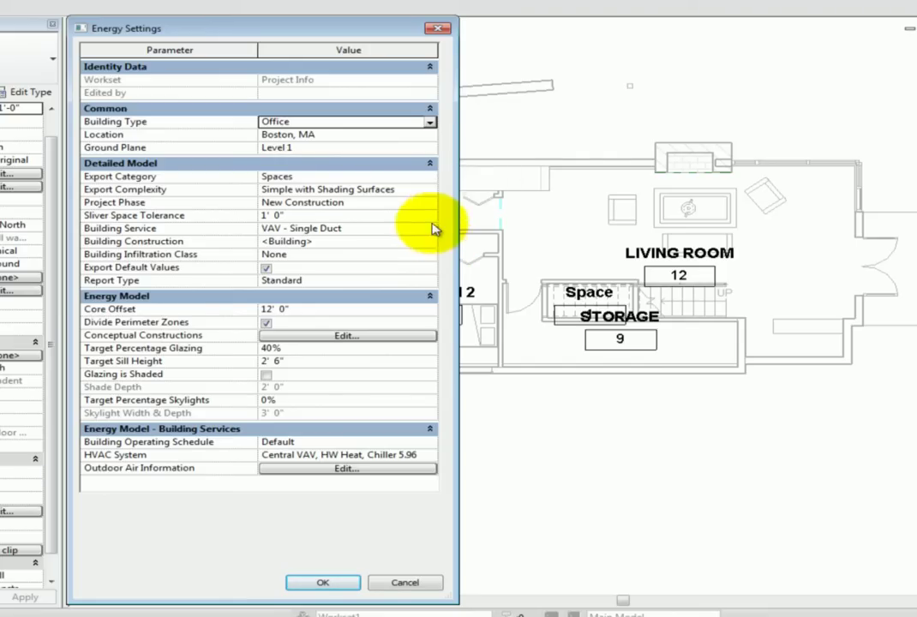
click(429, 179)
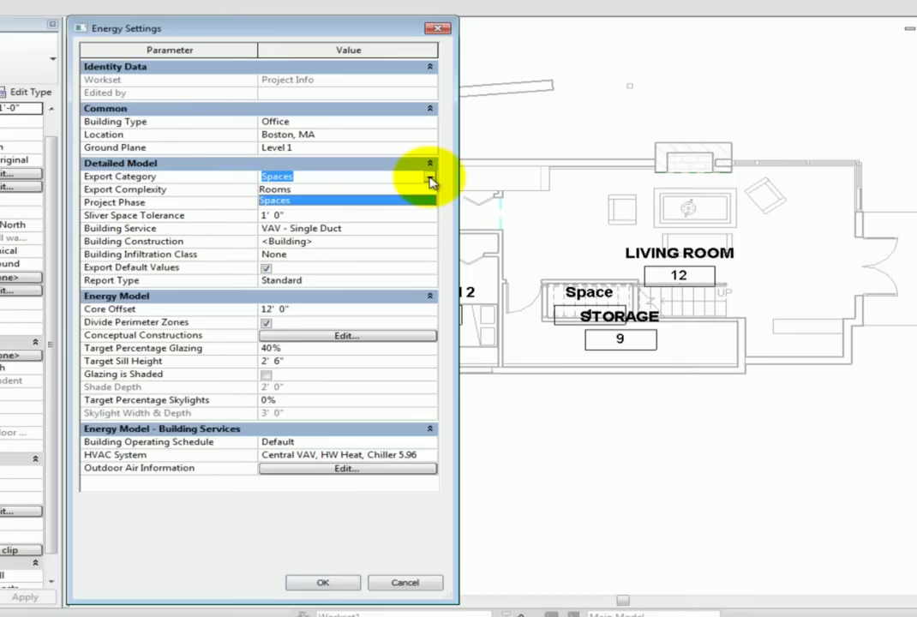
click(430, 179)
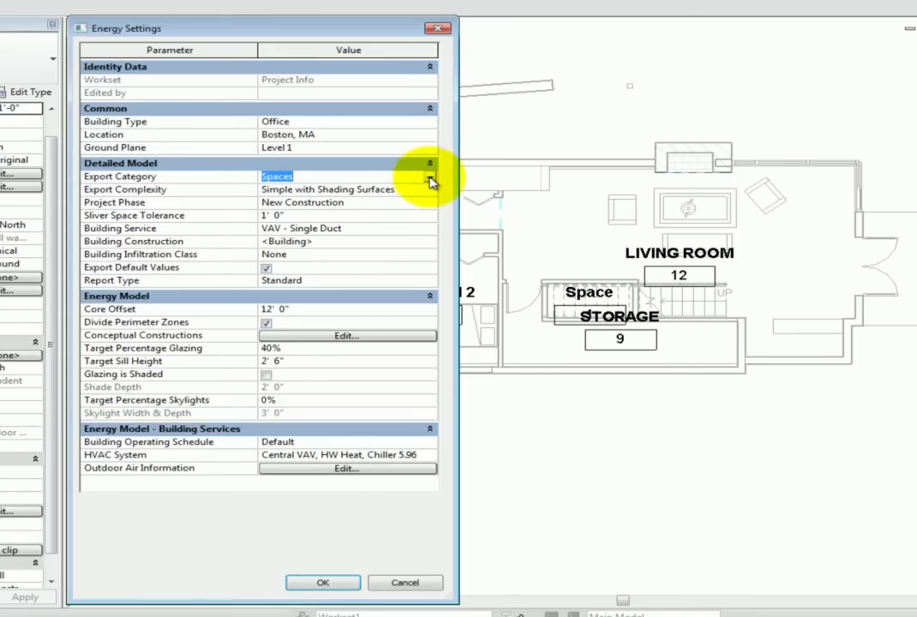
click(429, 178)
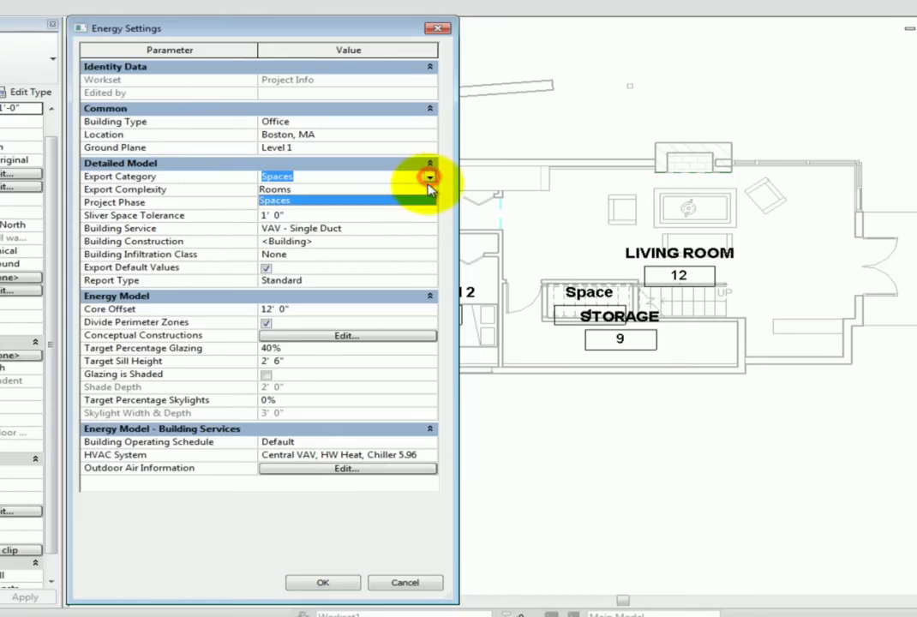
click(428, 190)
click(430, 179)
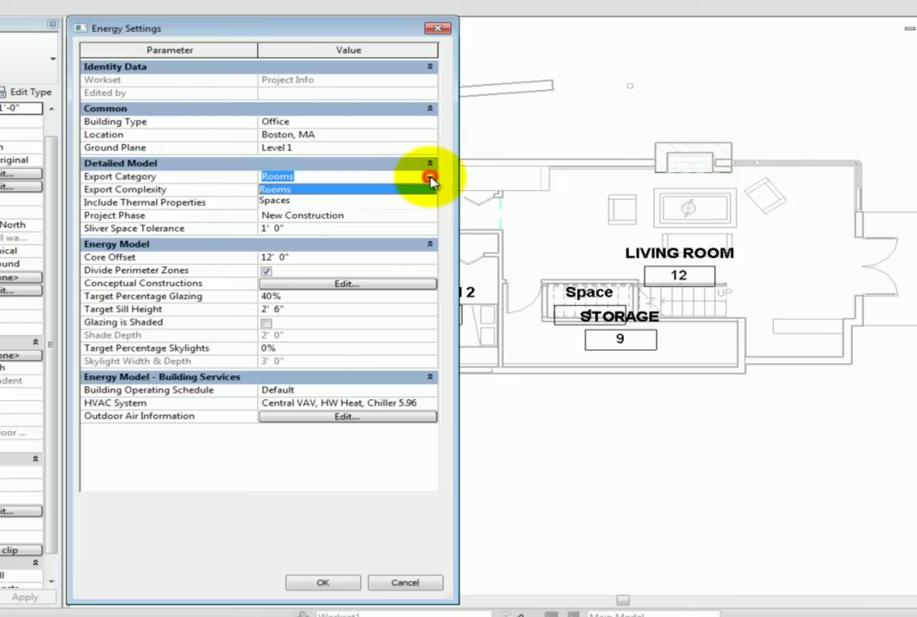
click(274, 200)
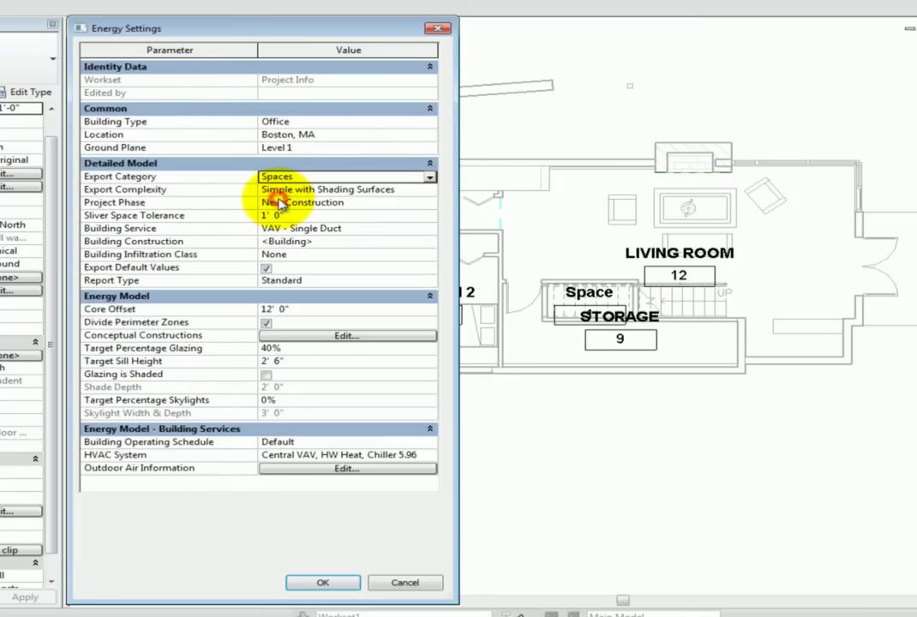
- Collapse the Energy Model group and change Building Type from Office to Single Family
click(431, 297)
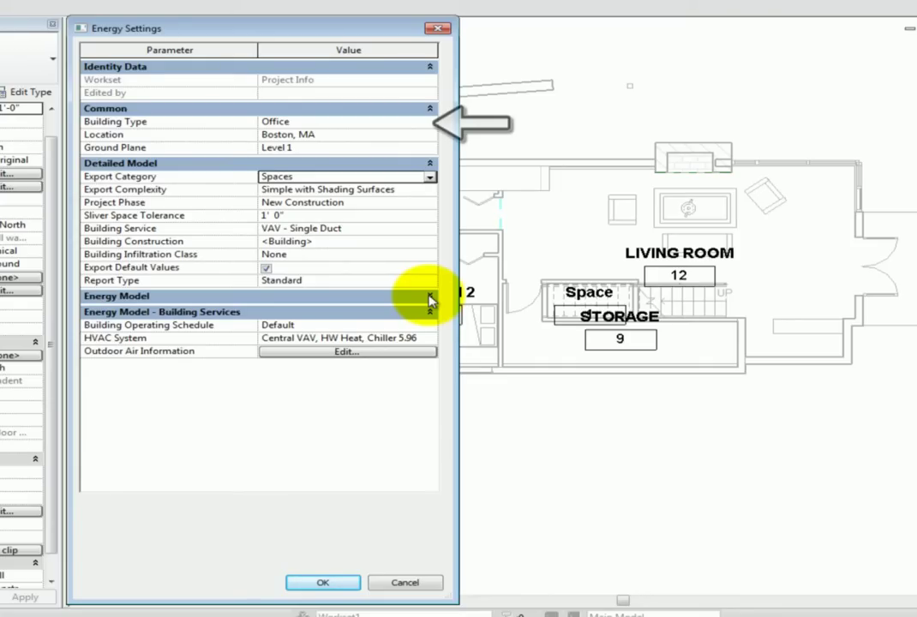
click(430, 122)
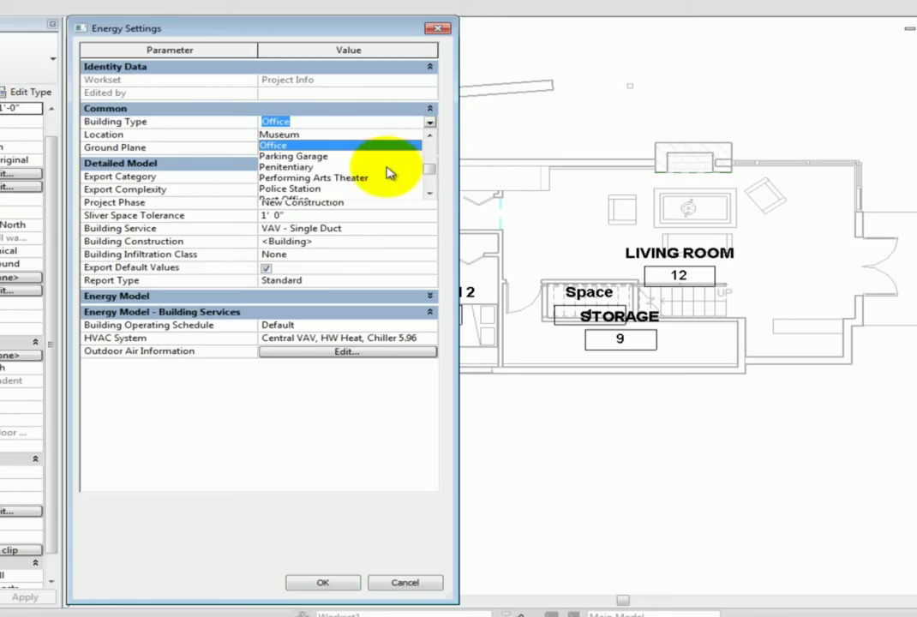
scroll(388, 173, down, 1)
scroll(387, 173, down, 1)
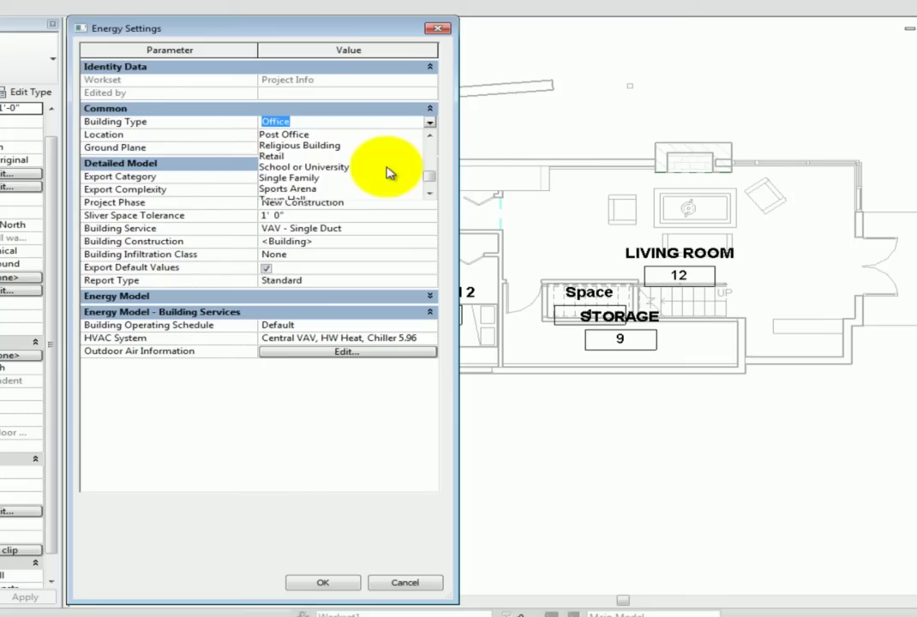
scroll(387, 174, down, 1)
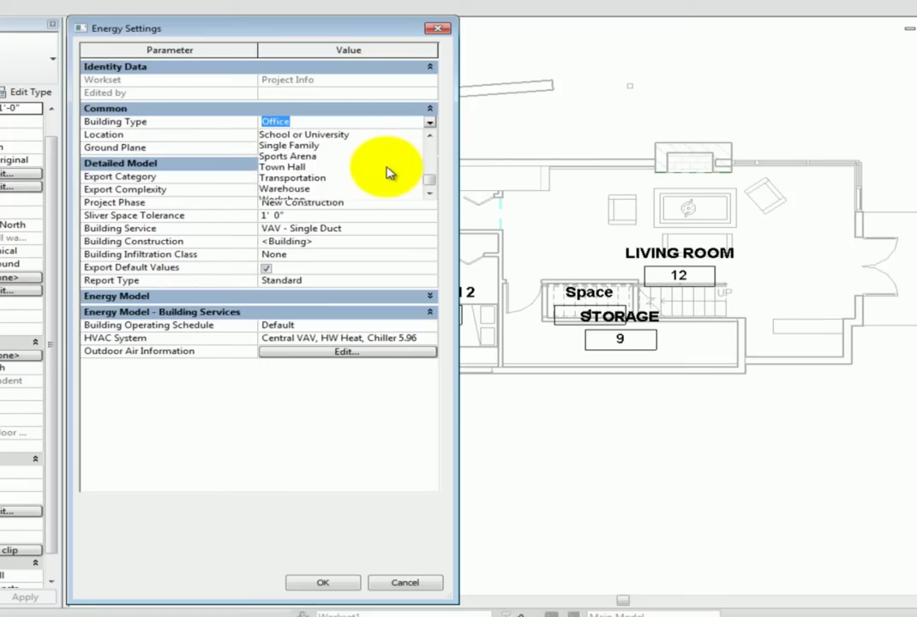
click(319, 147)
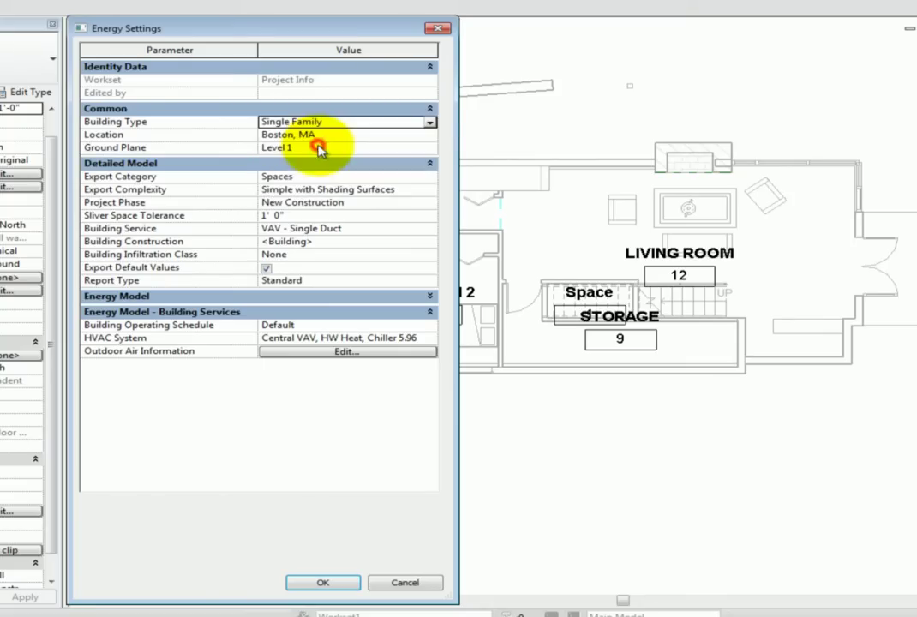
click(429, 136)
- Relocate the project to Raleigh, NC, USA, dragging the marker to 35.7877426147461,-78.5714721679688
click(430, 136)
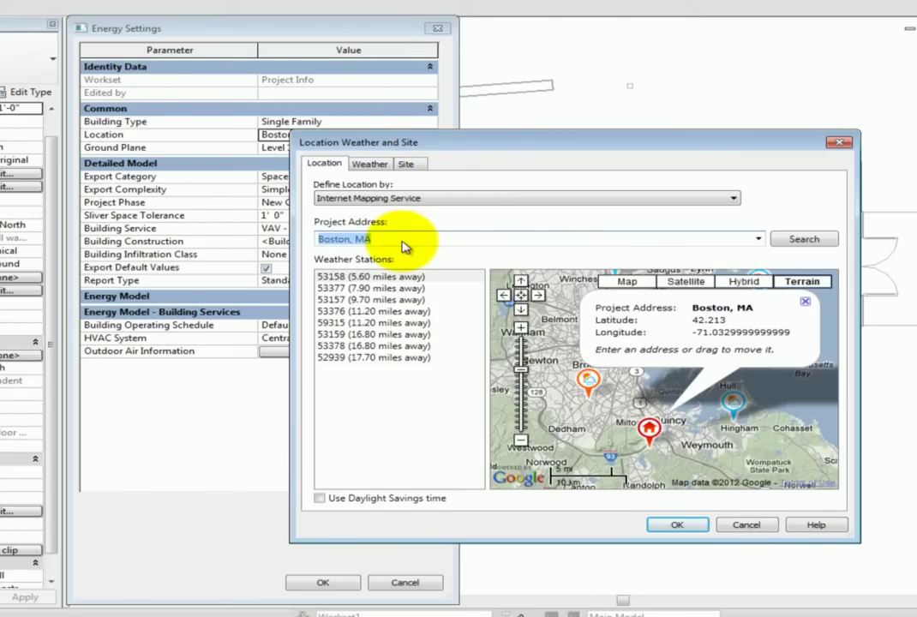
text(Raleigh, NC, USA)
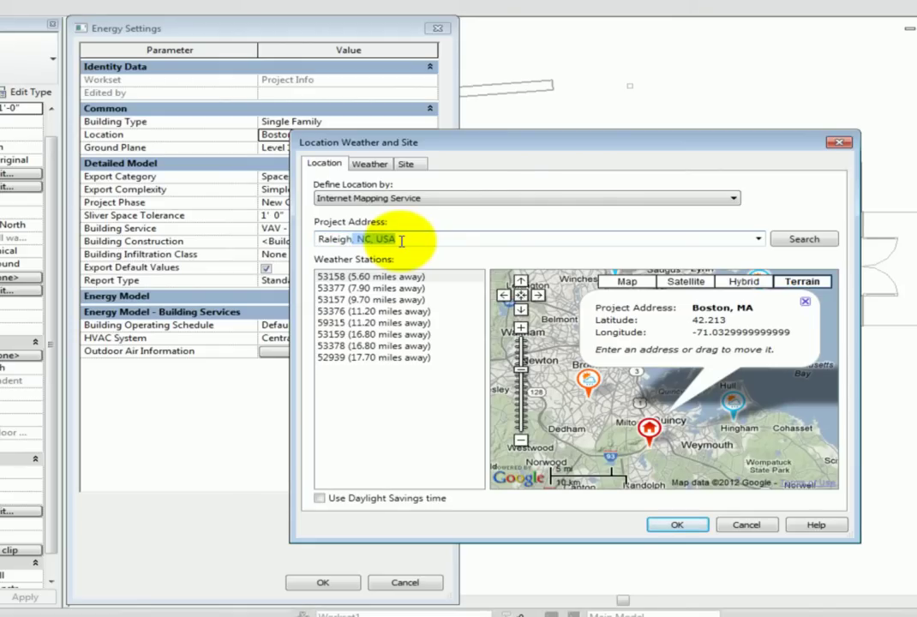
key(Return)
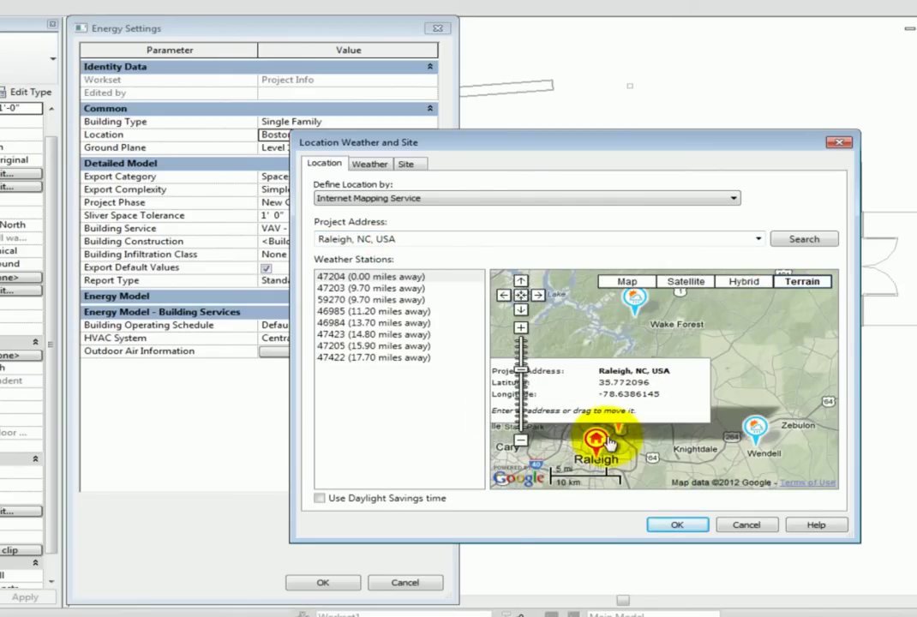
drag(610, 443, 637, 434)
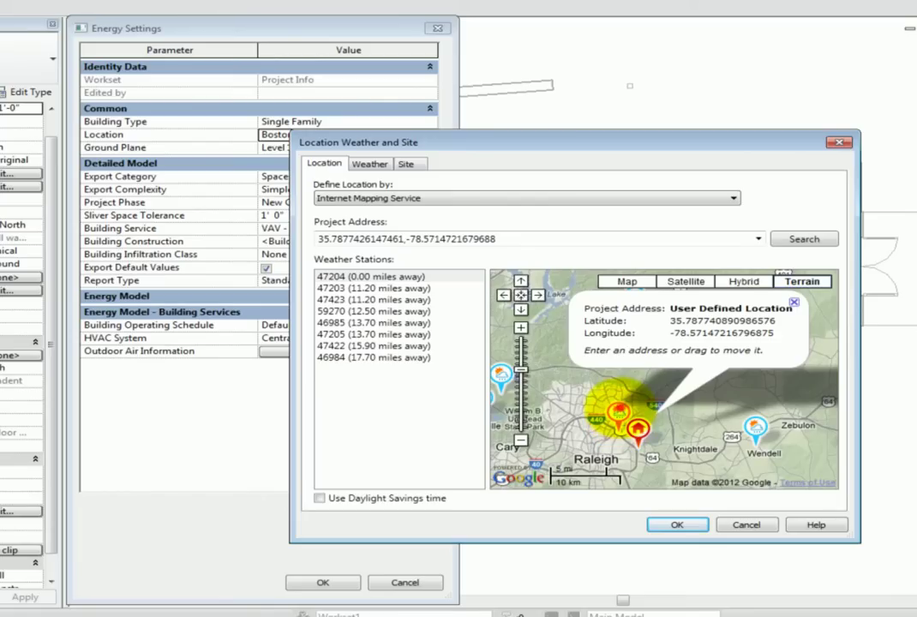
click(618, 413)
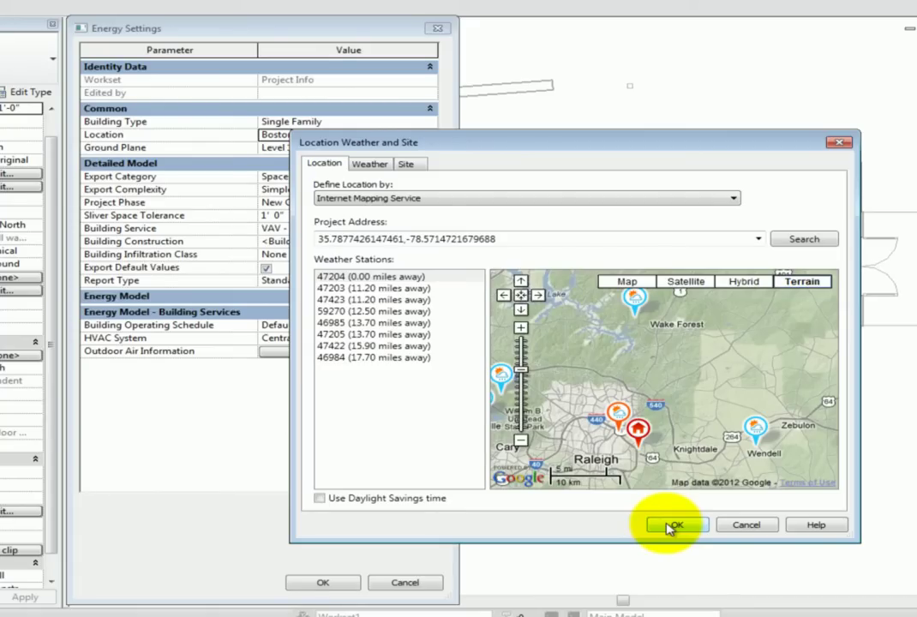
click(671, 525)
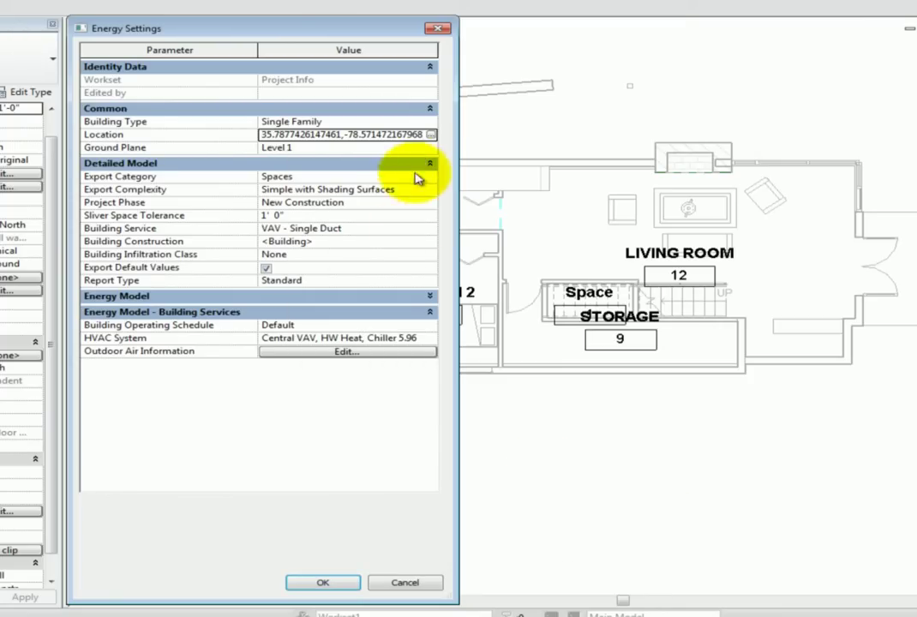
- Keep Ground Plane at Level 1 and set Building Operating Schedule to 24/7 Facility
click(430, 149)
click(429, 150)
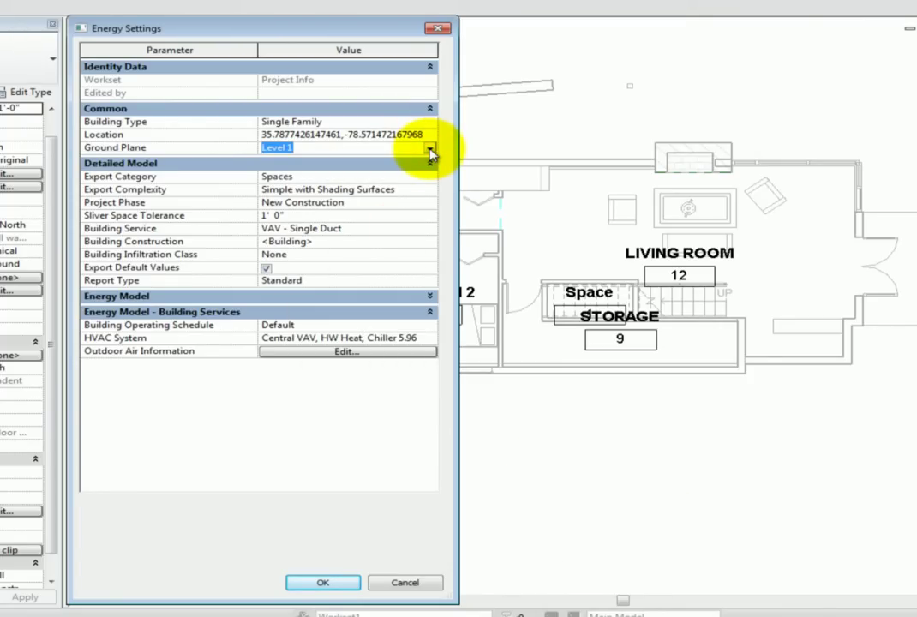
click(429, 328)
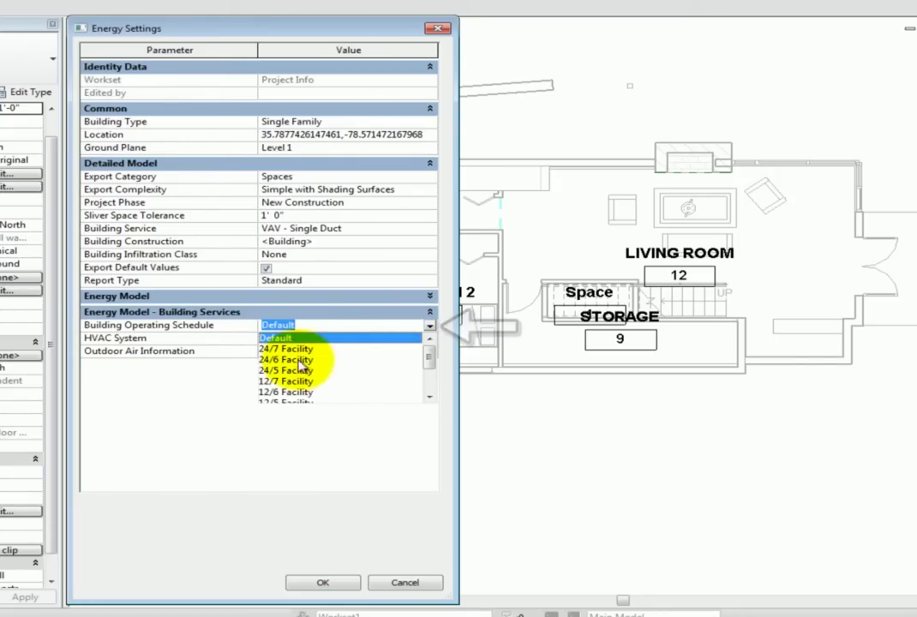
scroll(335, 357, down, 2)
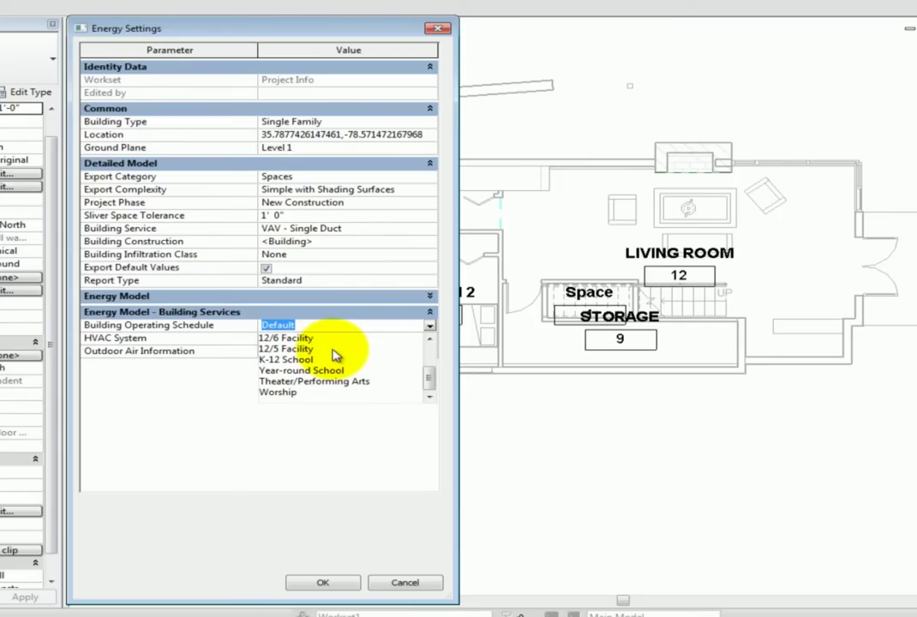
scroll(335, 356, up, 3)
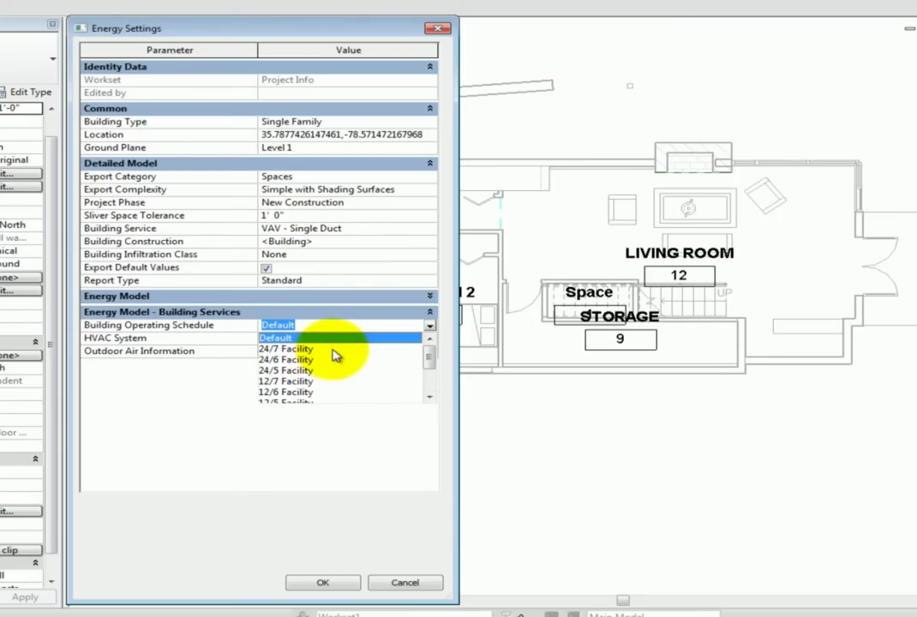
click(331, 350)
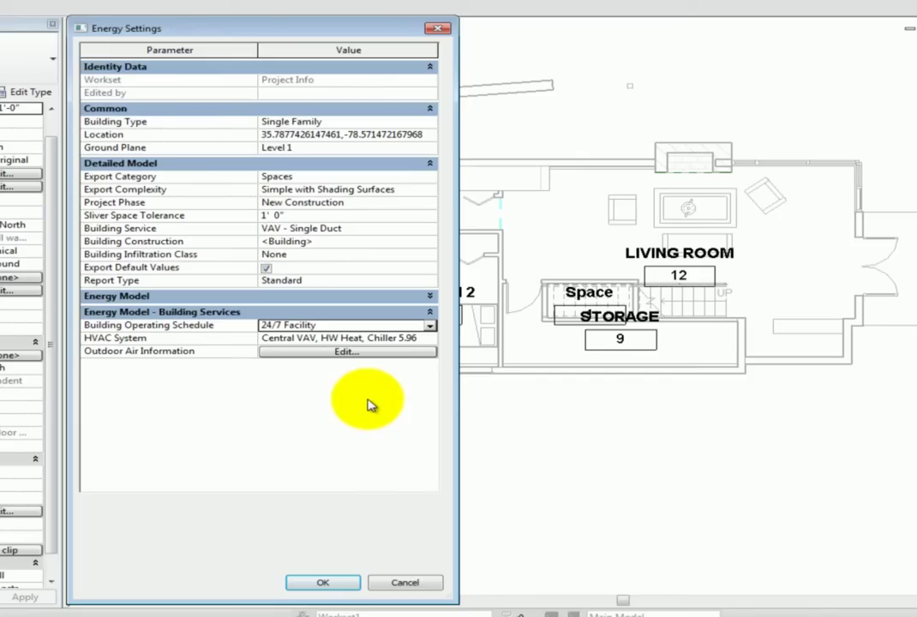
- Choose Residential 17 SEER/9.6 HSPF Split HP as the HVAC System
click(431, 338)
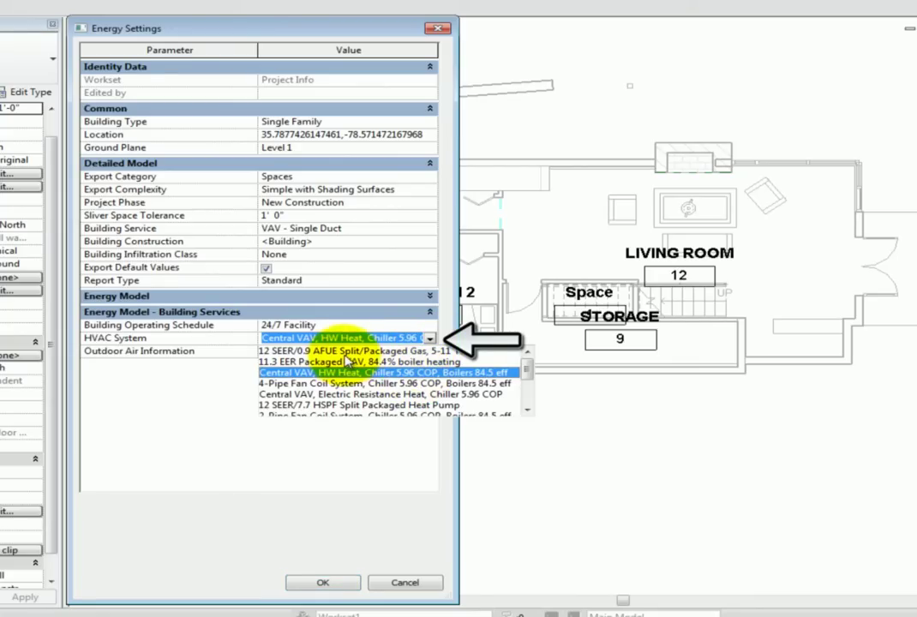
scroll(403, 381, down, 2)
scroll(373, 379, down, 1)
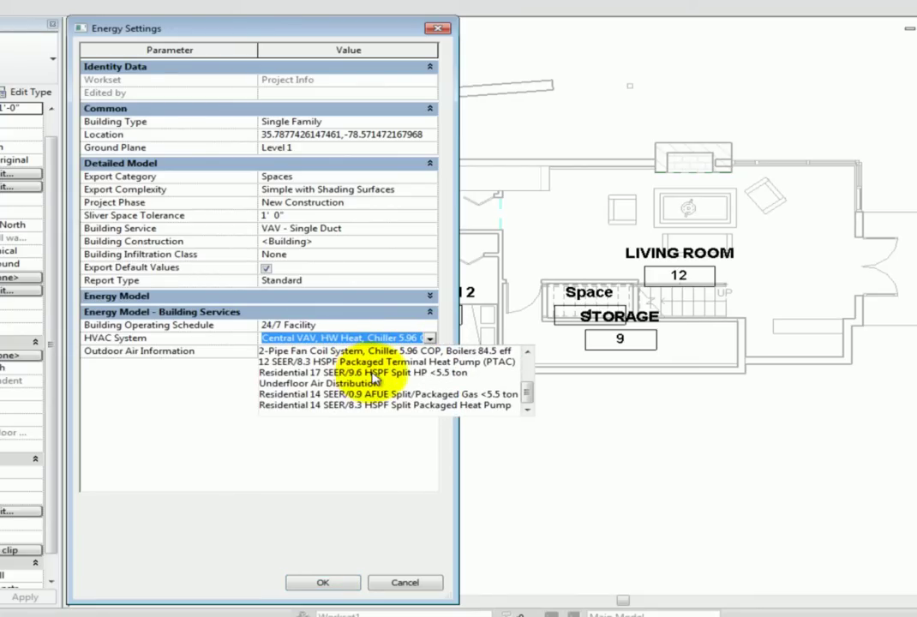
click(395, 375)
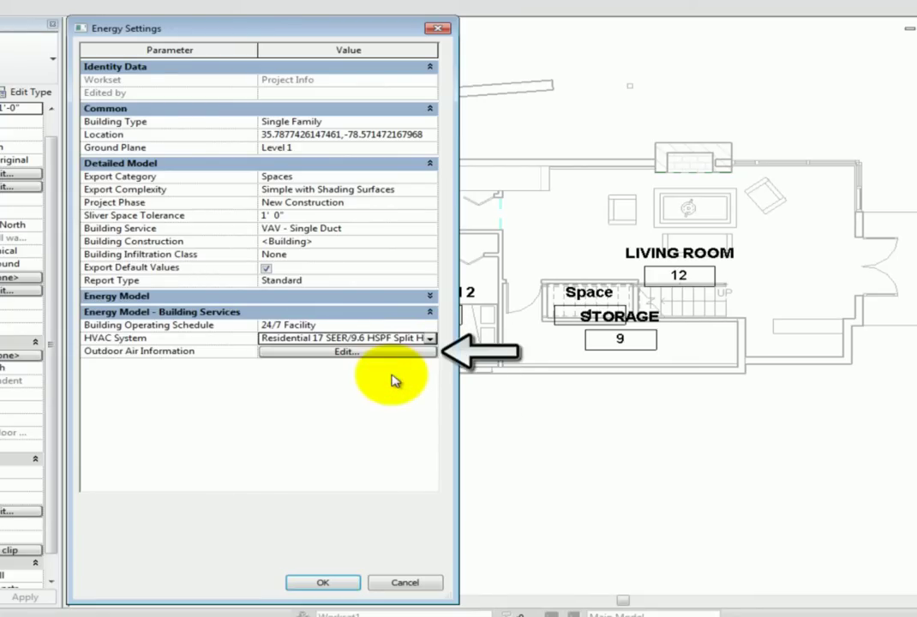
- Specify outdoor air as 20 CFM per person and accept the Energy Settings
click(377, 352)
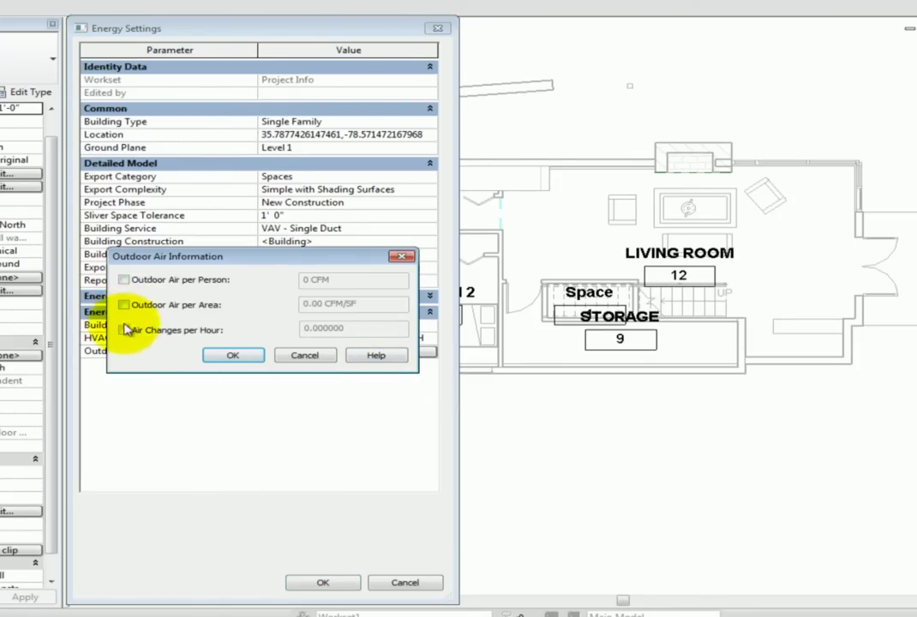
click(125, 280)
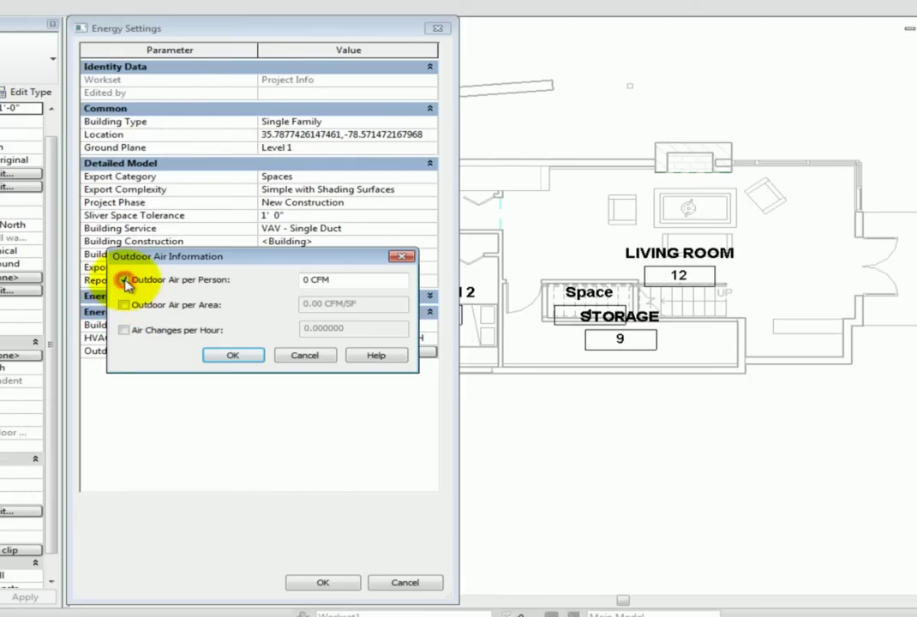
click(324, 285)
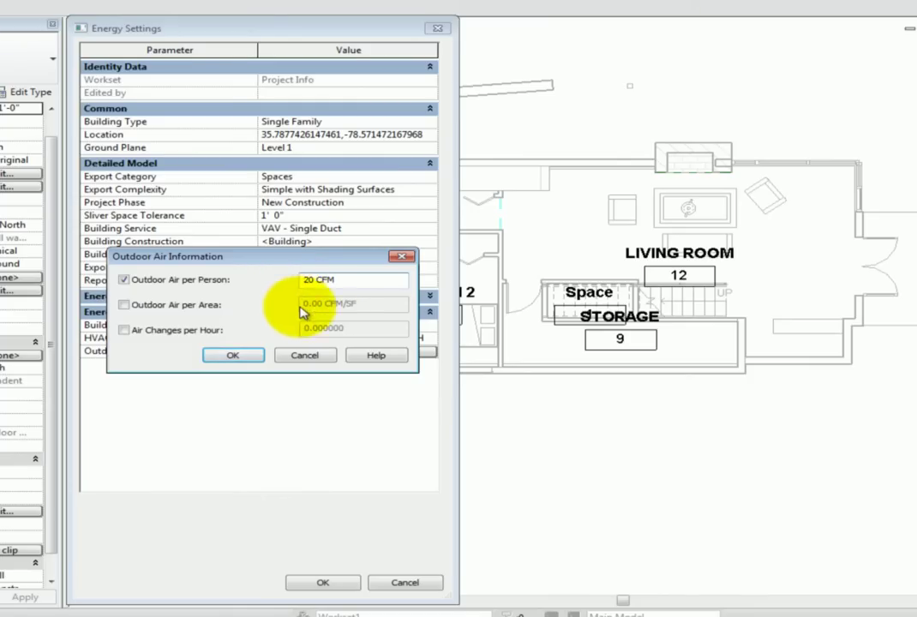
click(250, 356)
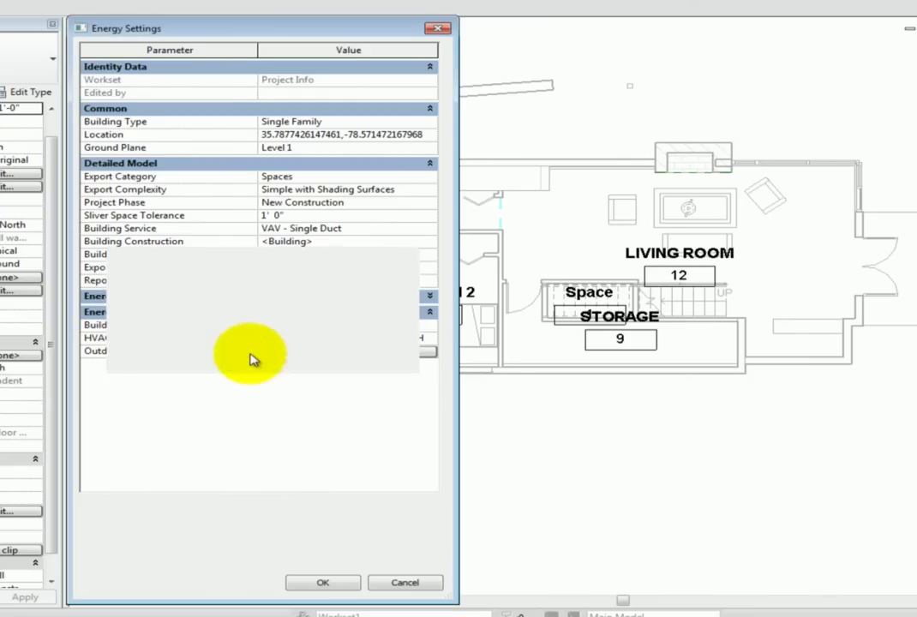
click(322, 582)
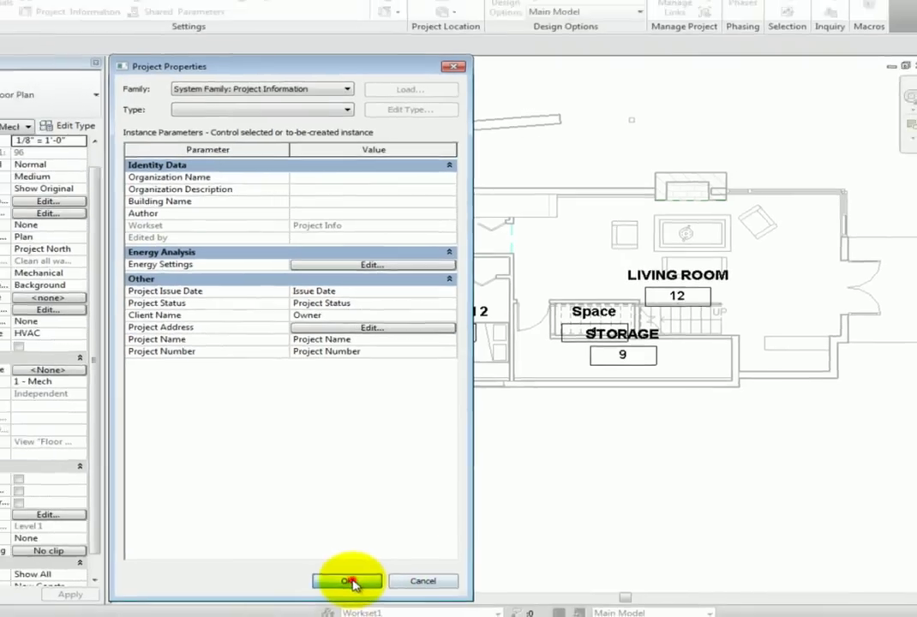
- Close Project Properties and open Building/Space Type Settings from MEP Settings
click(331, 583)
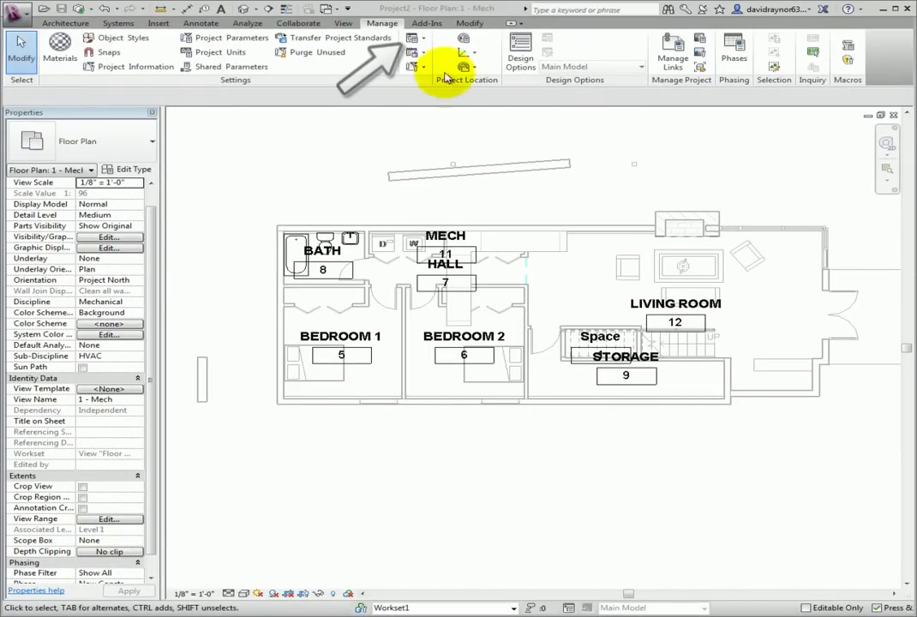
click(422, 39)
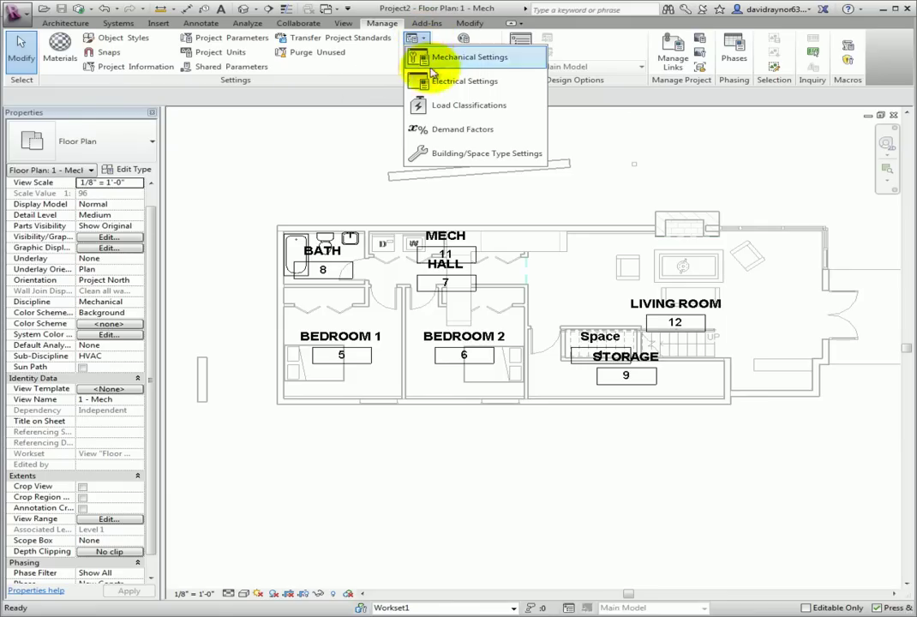
click(504, 154)
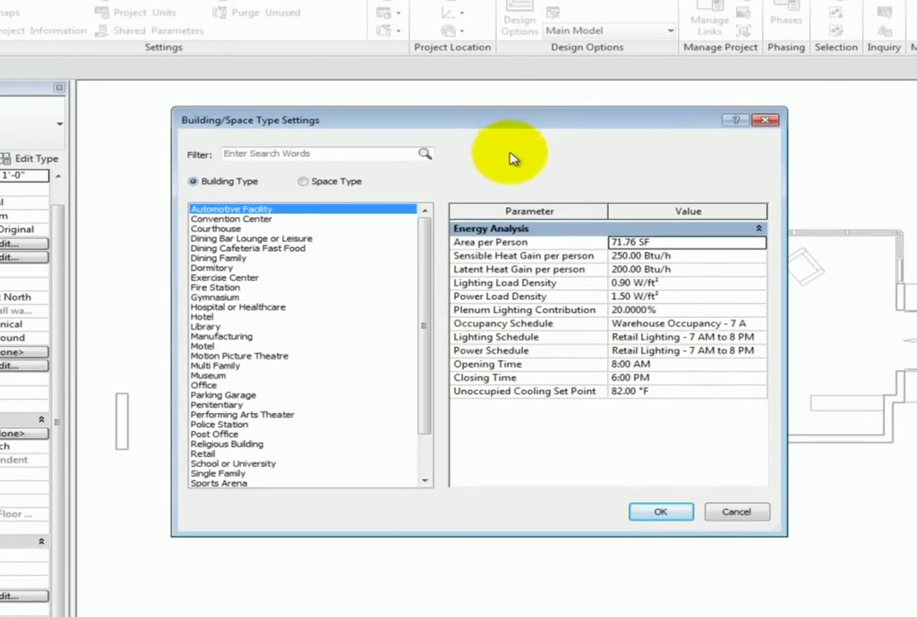
- Compare Office and Single Family building type values, ending on Single Family (1139.04 SF per person)
drag(425, 284, 421, 324)
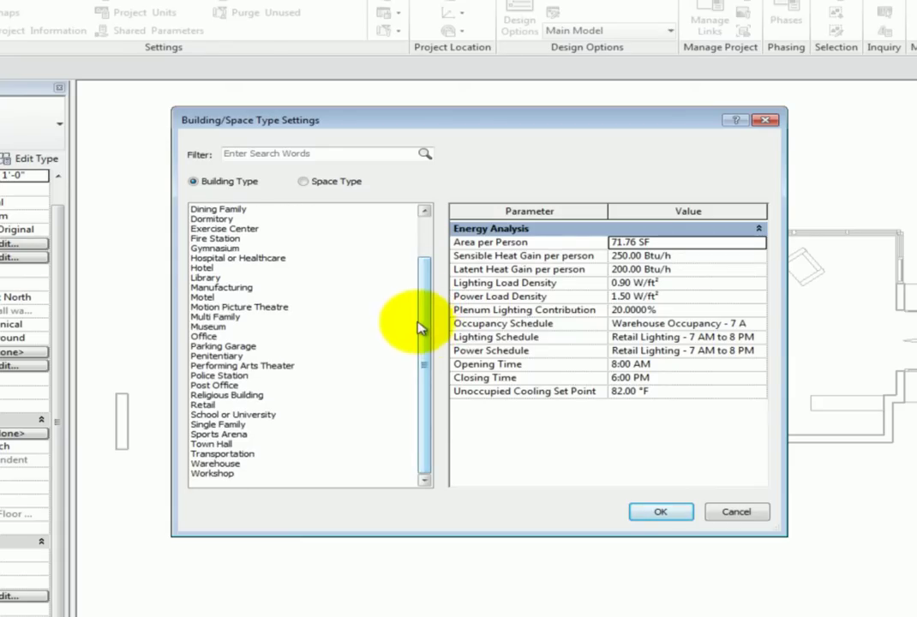
click(225, 425)
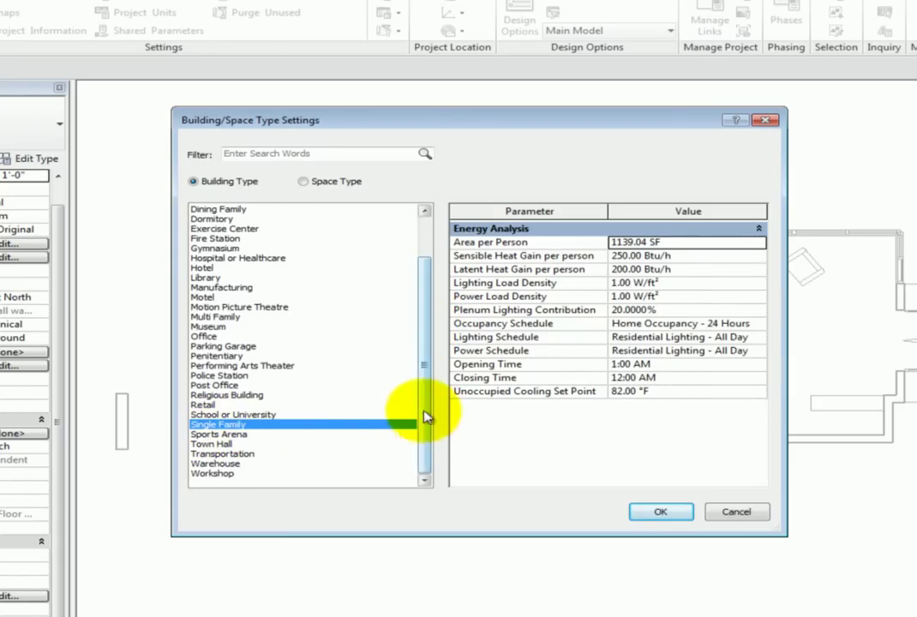
click(211, 338)
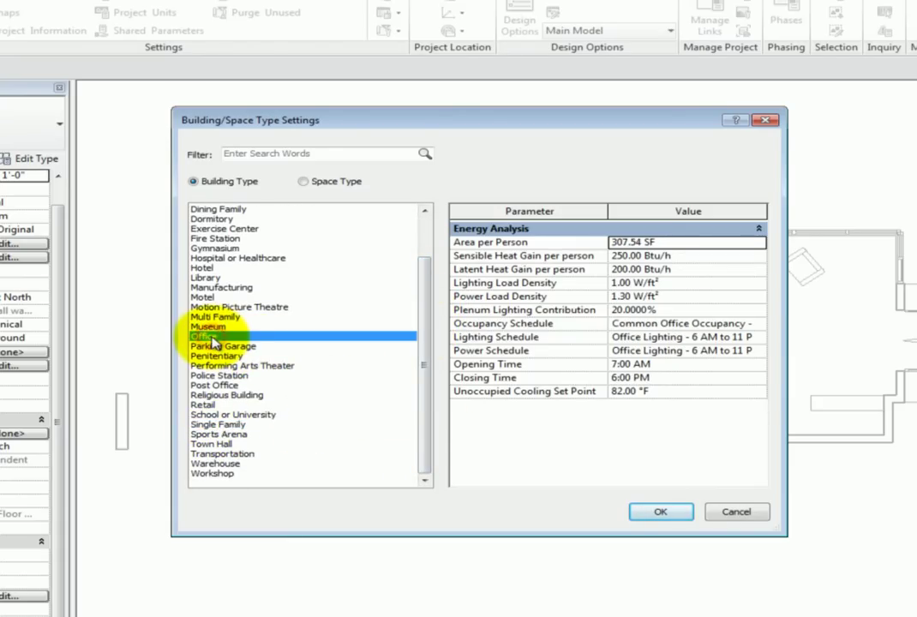
click(218, 425)
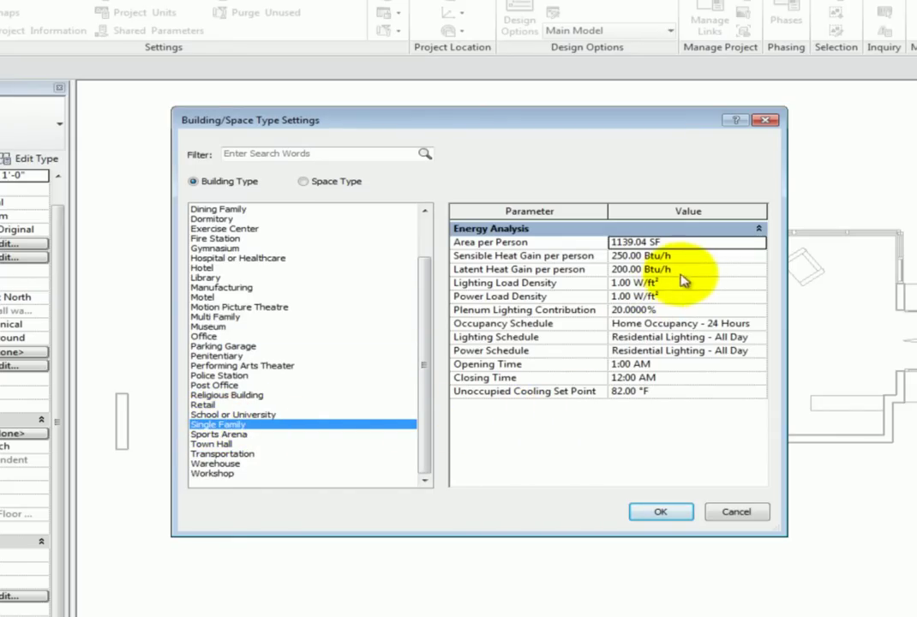
click(683, 243)
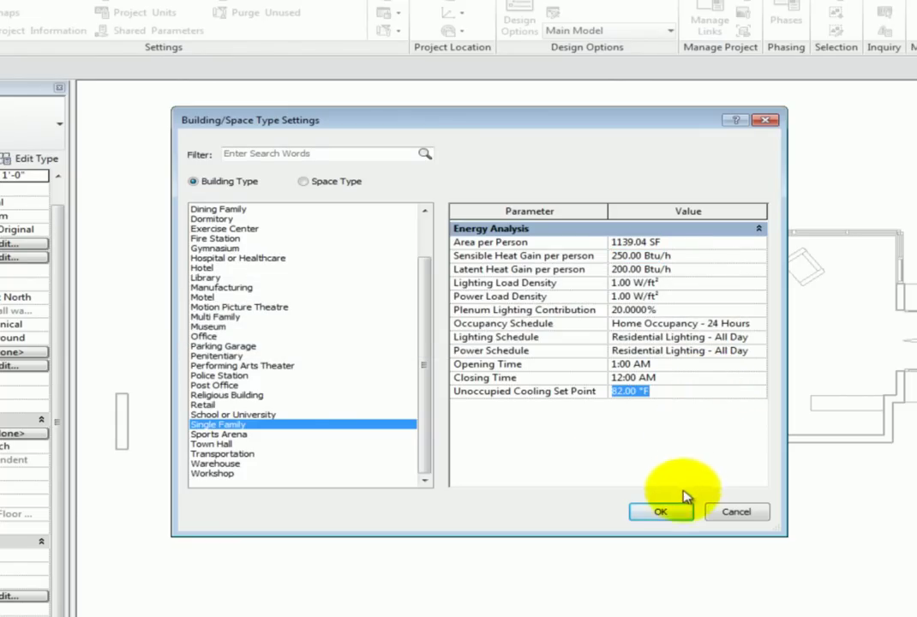
- Switch to space types and review Barber and Beauty Parlor and Corridor/Transition values
click(342, 189)
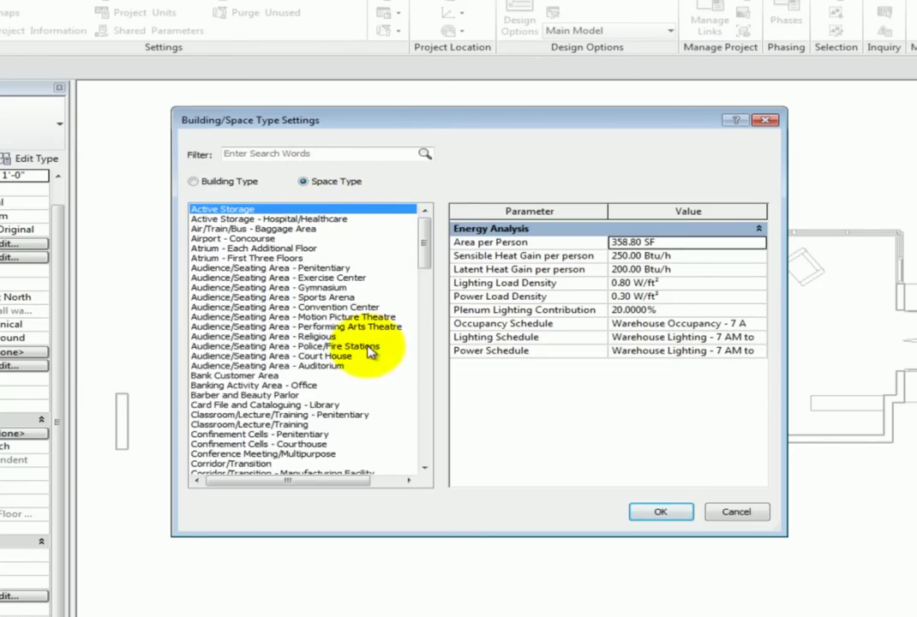
drag(423, 247, 424, 254)
click(243, 366)
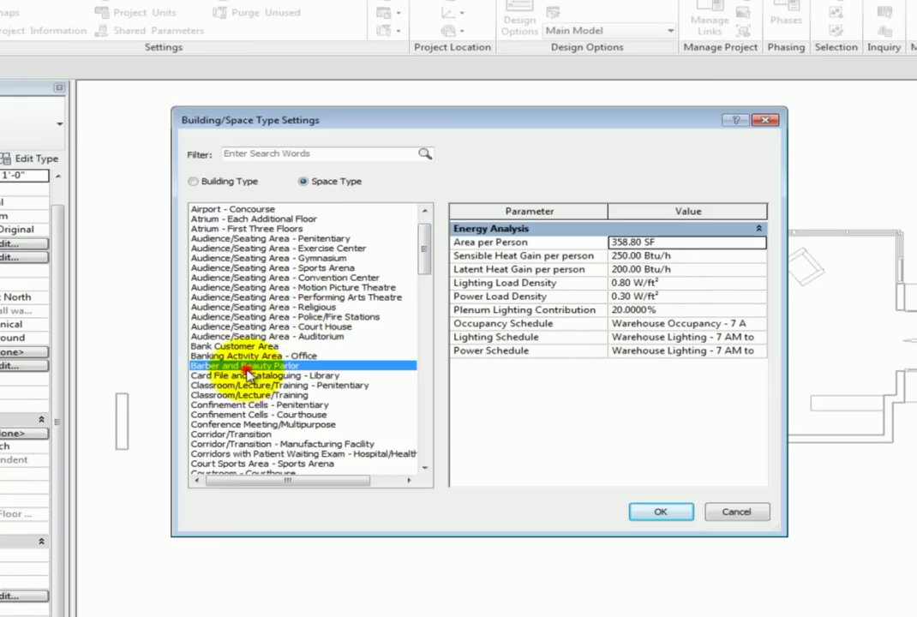
click(250, 435)
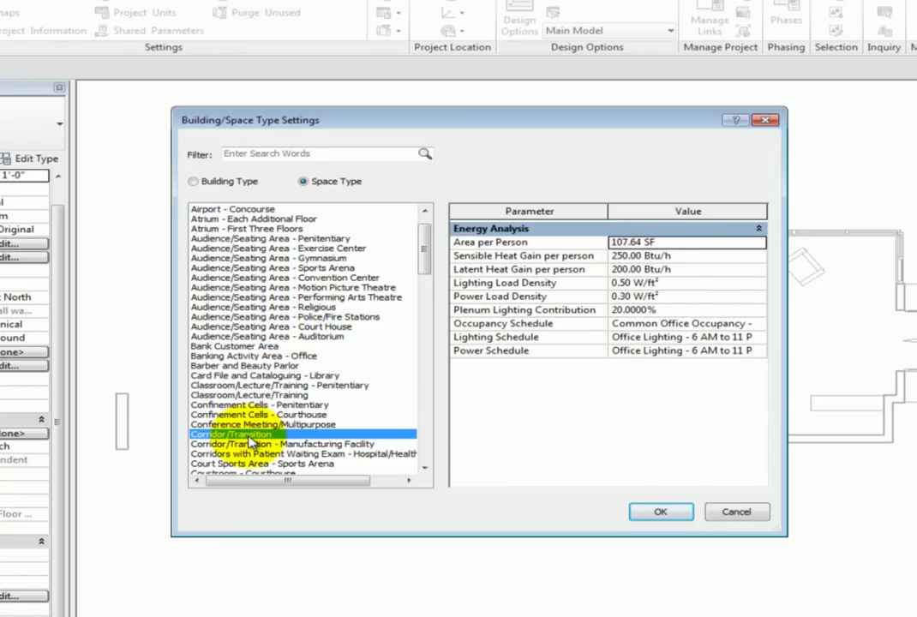
- Review Dining Area, Classroom/Lecture/Training and Corridor/Transition space type values
scroll(252, 441, down, 1)
scroll(252, 441, down, 3)
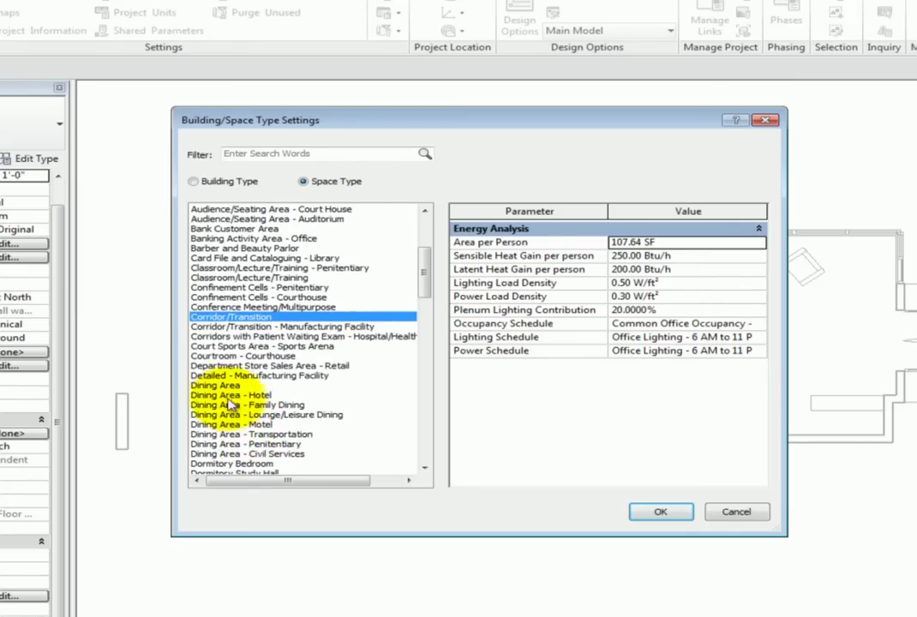
click(228, 386)
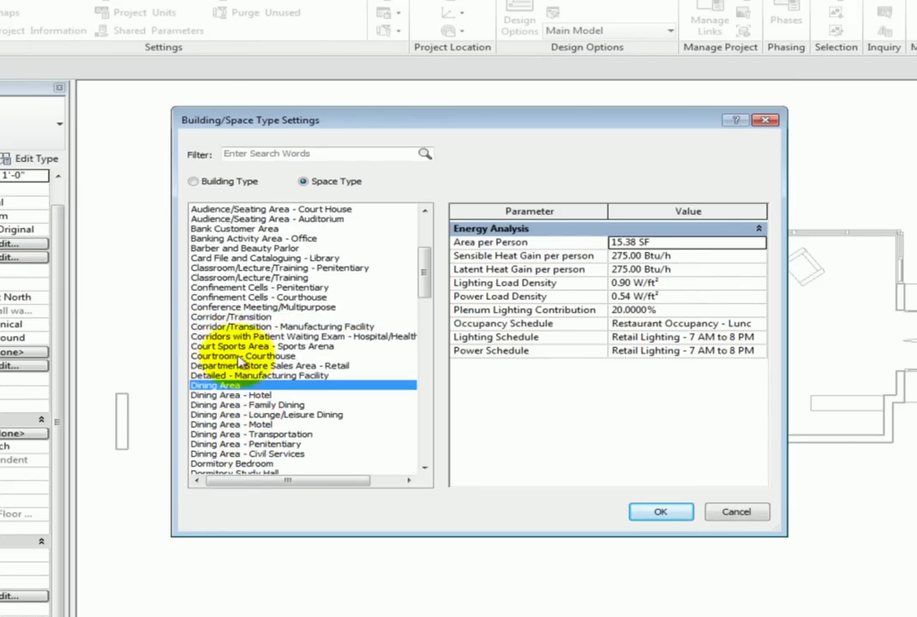
click(257, 279)
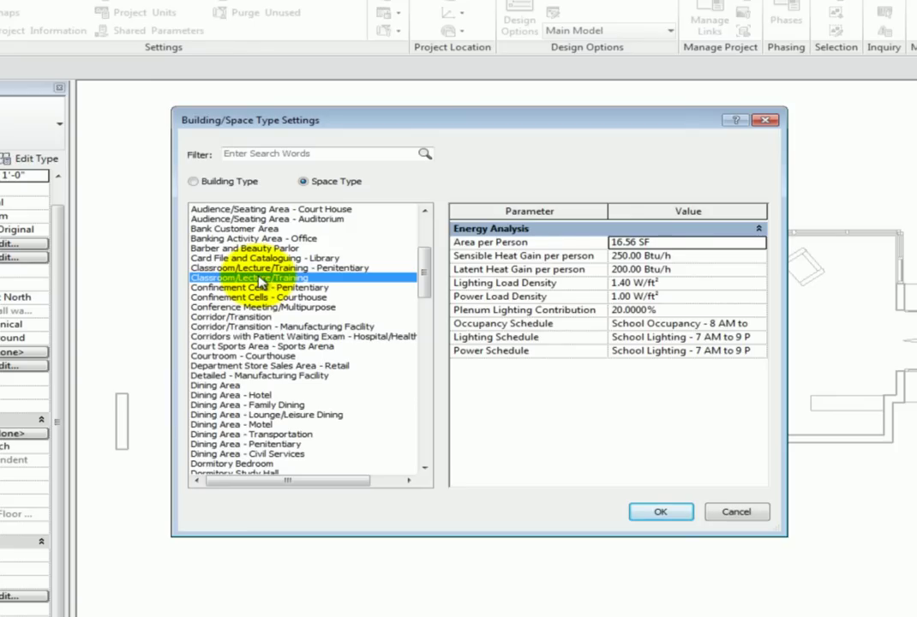
click(254, 318)
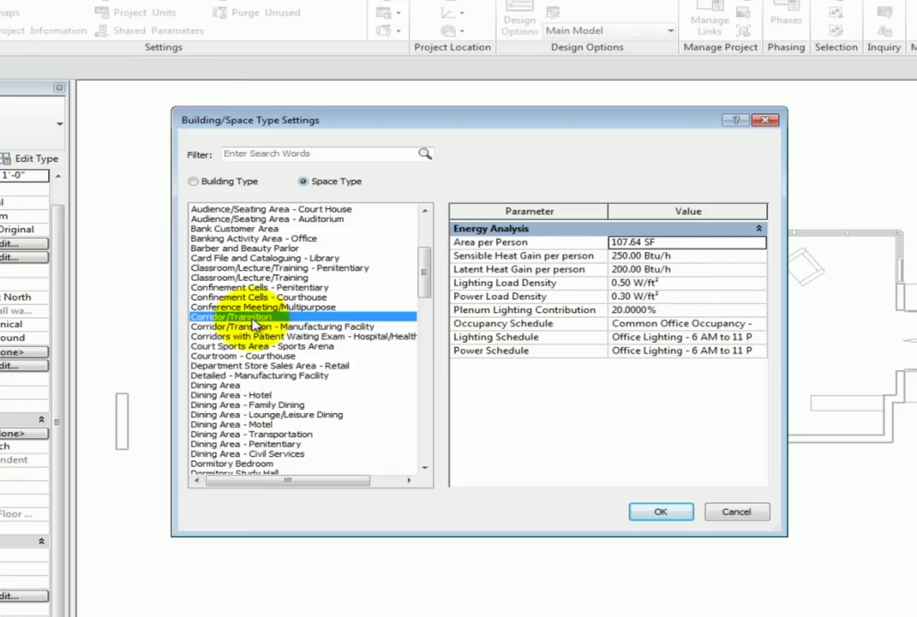
click(236, 278)
scroll(257, 319, down, 1)
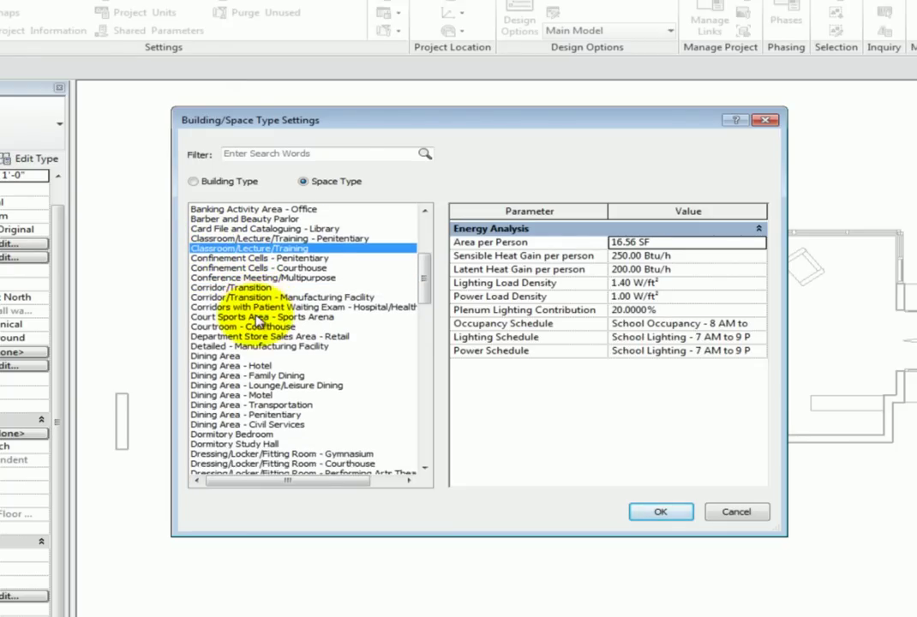
scroll(258, 319, down, 5)
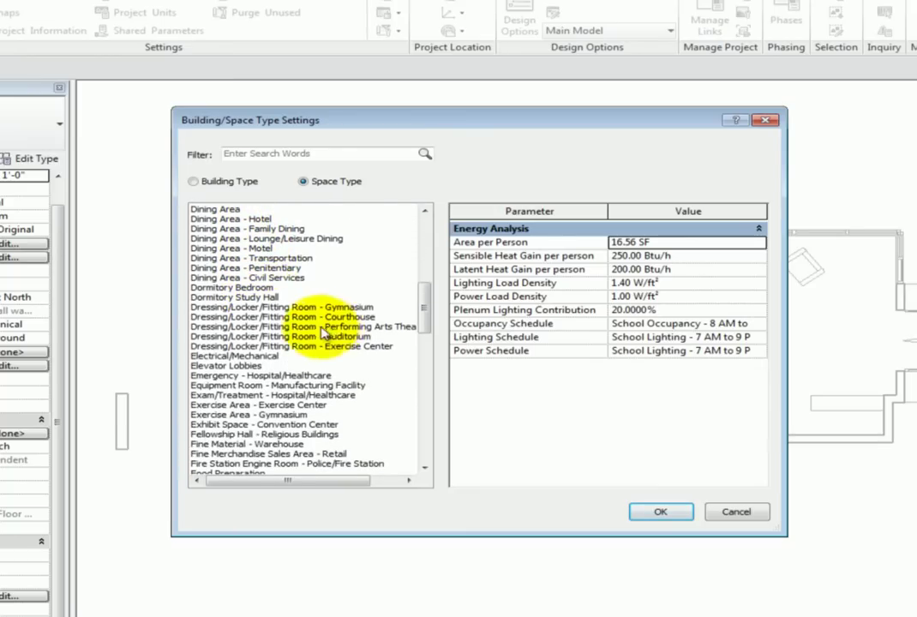
drag(420, 305, 421, 331)
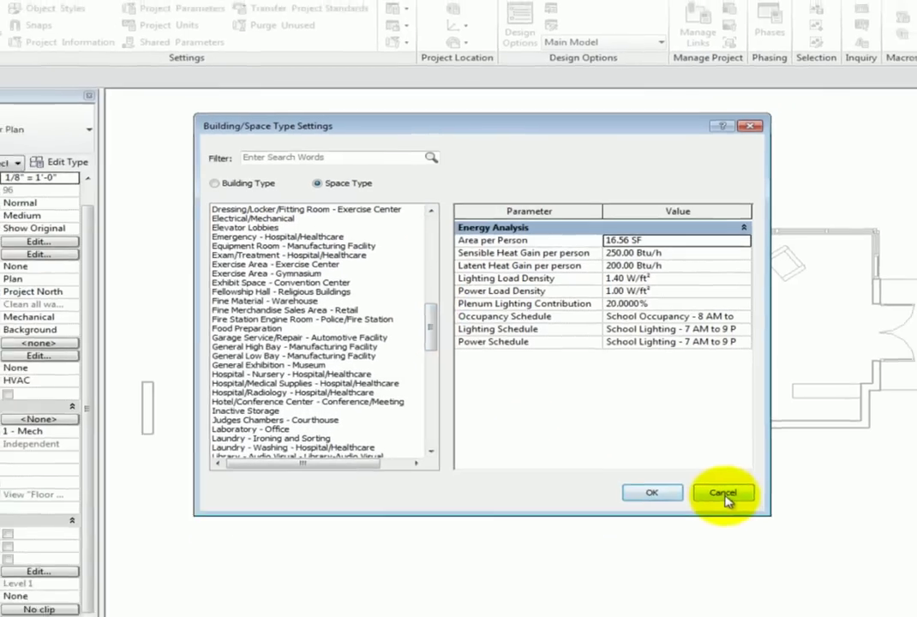
- Cancel the type settings and show BEDROOM 2's Energy Analysis properties, with Space Type <Building>
click(736, 513)
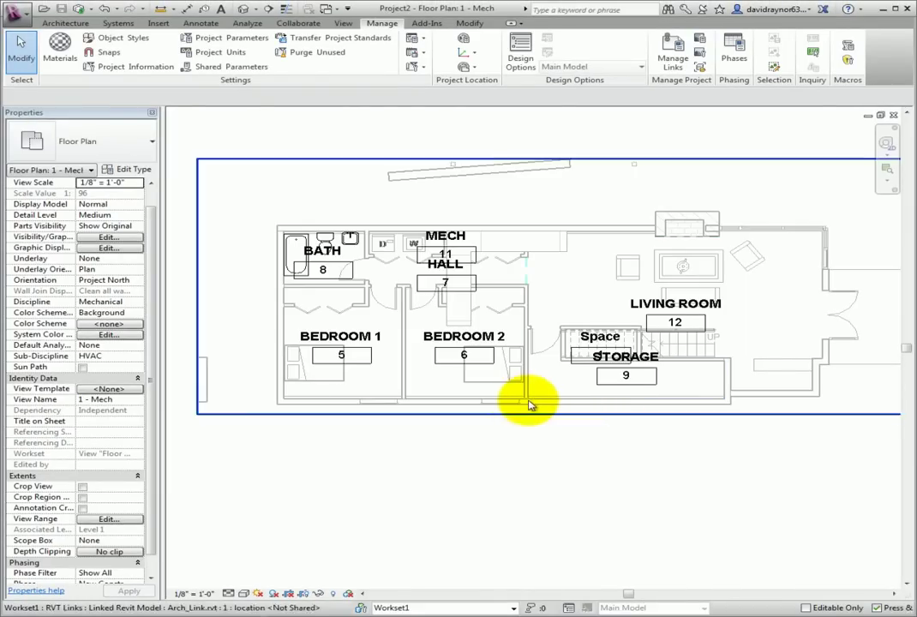
click(524, 396)
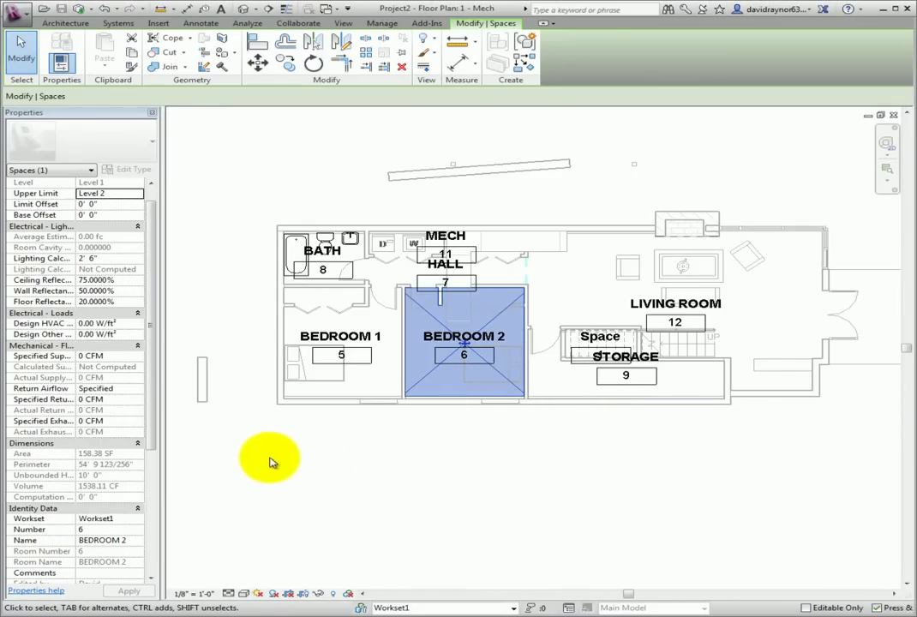
drag(148, 400, 151, 524)
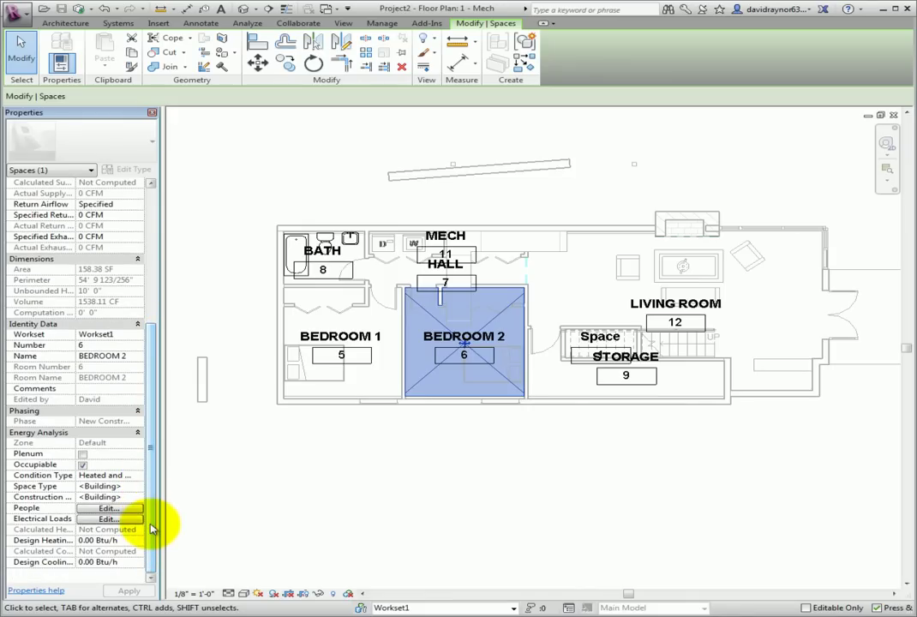